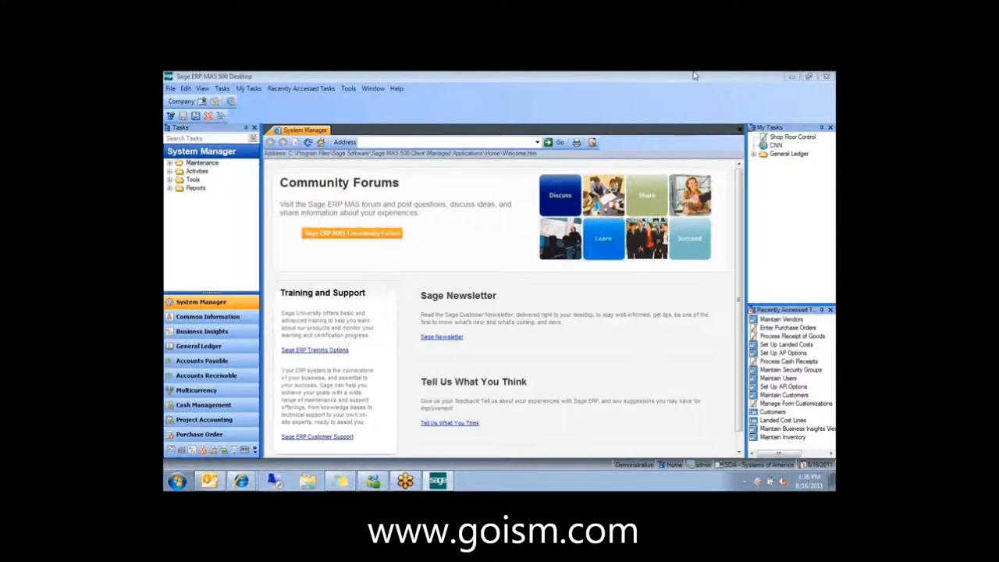
Open the Invoices explorer from the Explore section of the Accounts Receivable insights
{"action": "mouse_move", "coordinate": [428, 479]}
{"action": "left_click", "coordinate": [235, 376]}
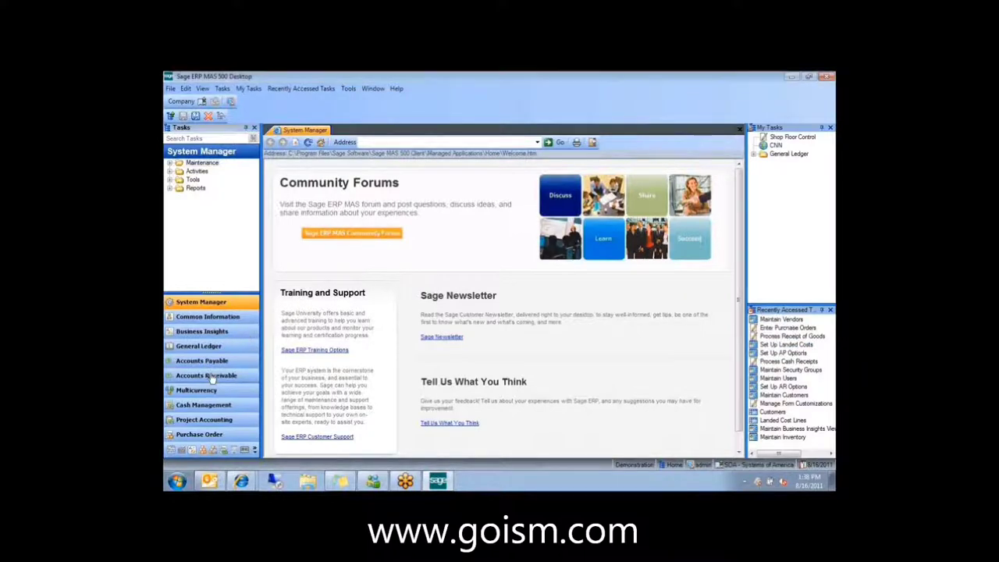
{"action": "double_click", "coordinate": [202, 163]}
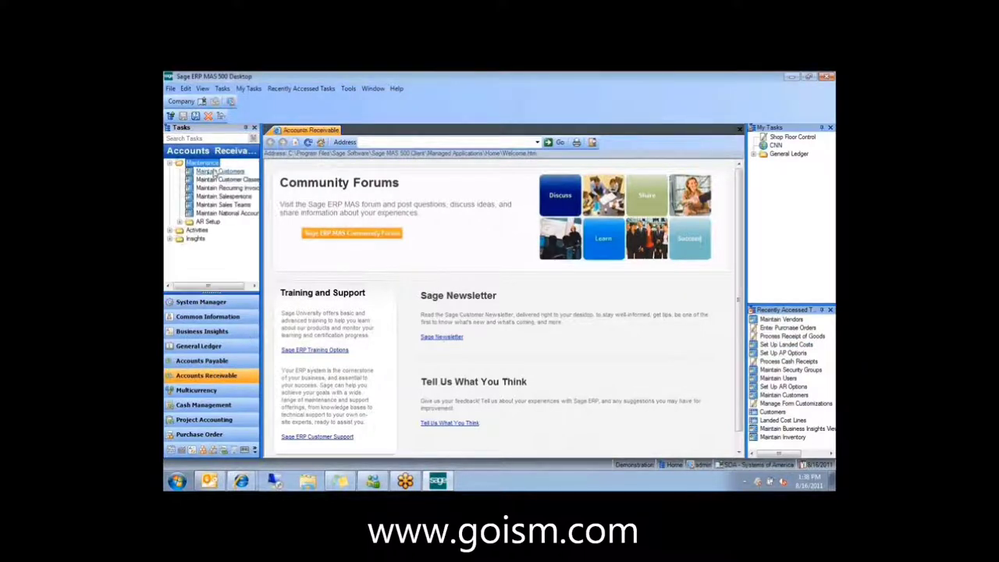
{"action": "double_click", "coordinate": [195, 238]}
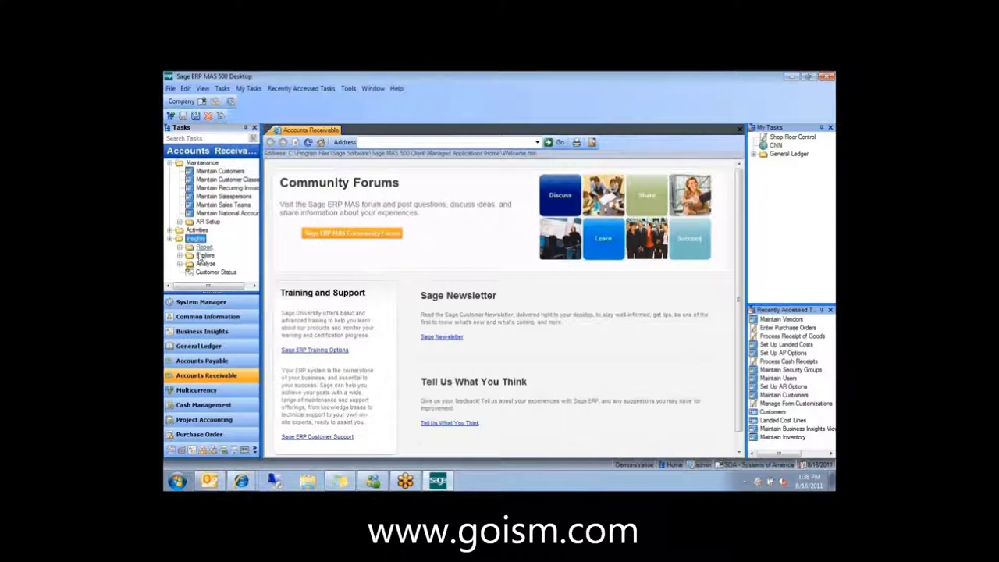
{"action": "left_click", "coordinate": [203, 255]}
{"action": "double_click", "coordinate": [203, 255]}
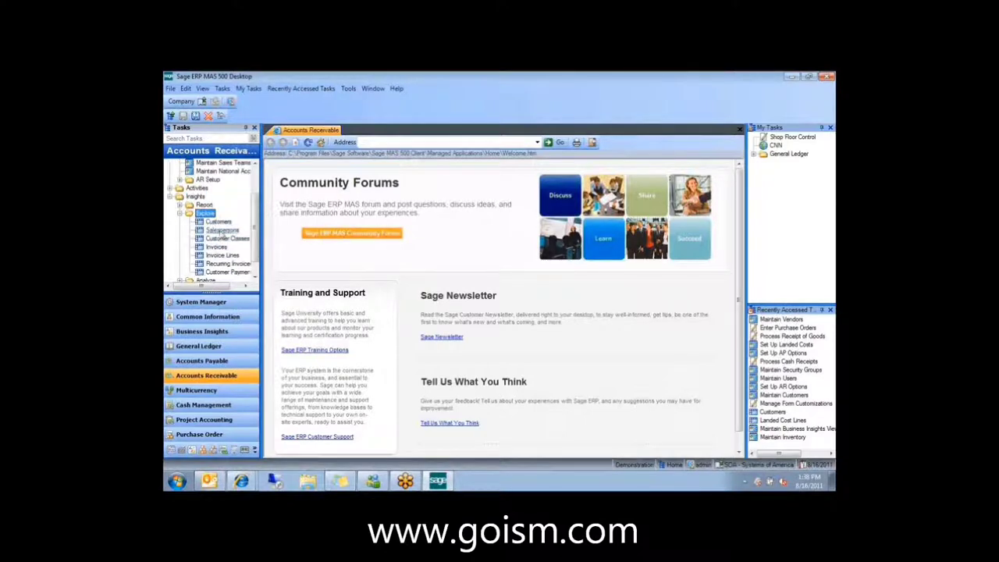
{"action": "double_click", "coordinate": [218, 247]}
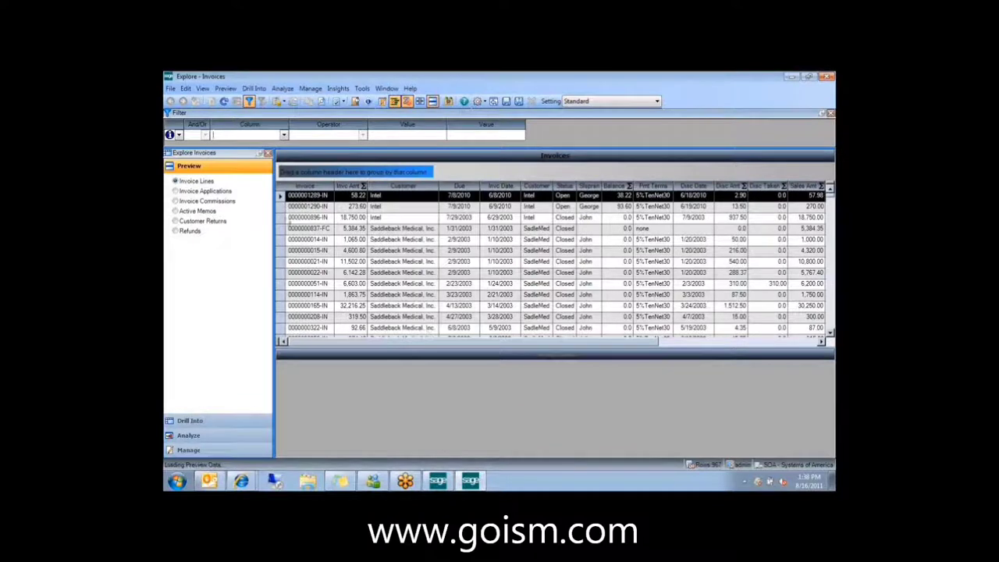
Narrow the Explore Invoices pane and review the export formats offered for the invoice grid, including the Excel choices
{"action": "left_click_drag", "start_coordinate": [274, 222], "coordinate": [246, 229]}
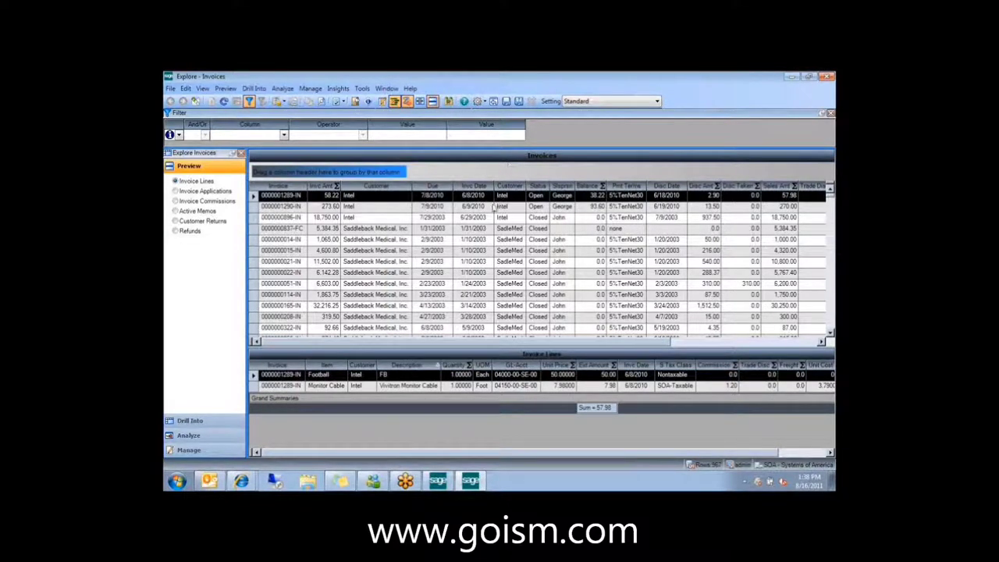
{"action": "right_click", "coordinate": [494, 206]}
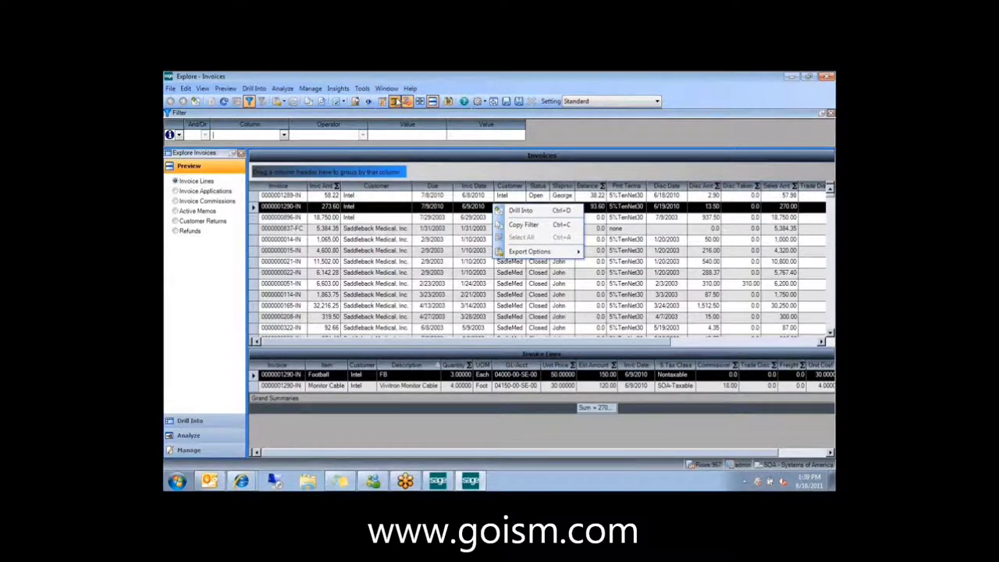
{"action": "left_click", "coordinate": [284, 102]}
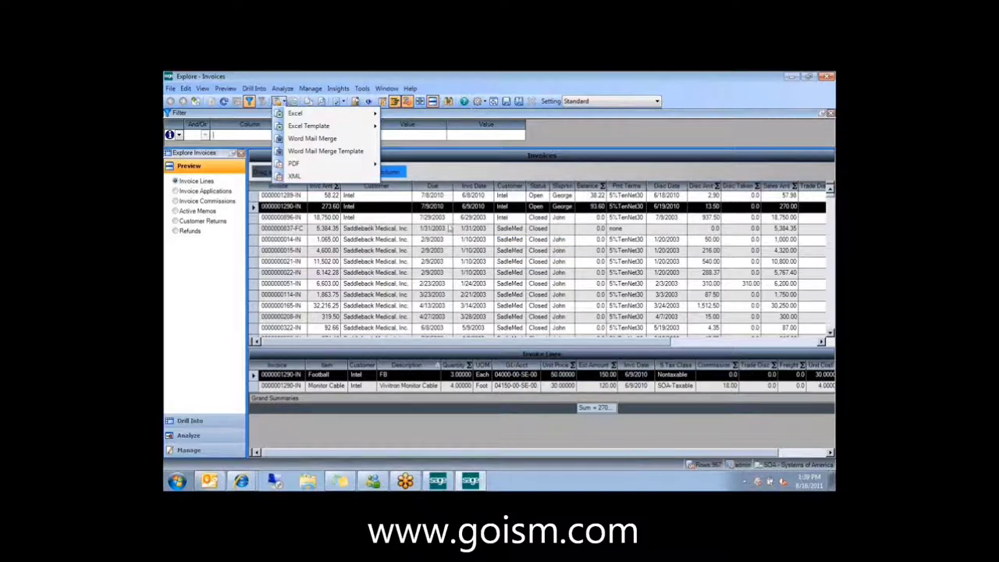
{"action": "left_click", "coordinate": [551, 138]}
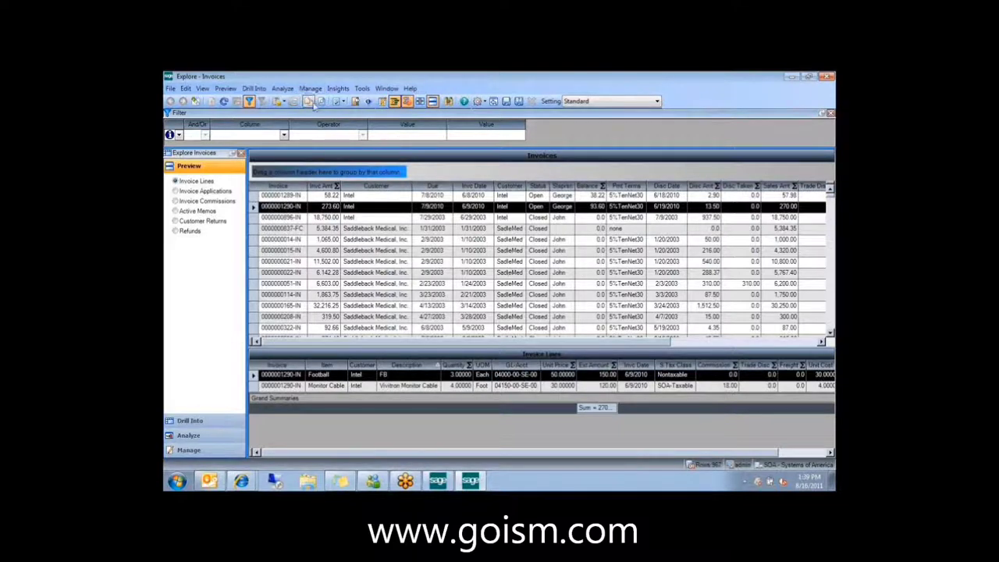
{"action": "left_click", "coordinate": [279, 104]}
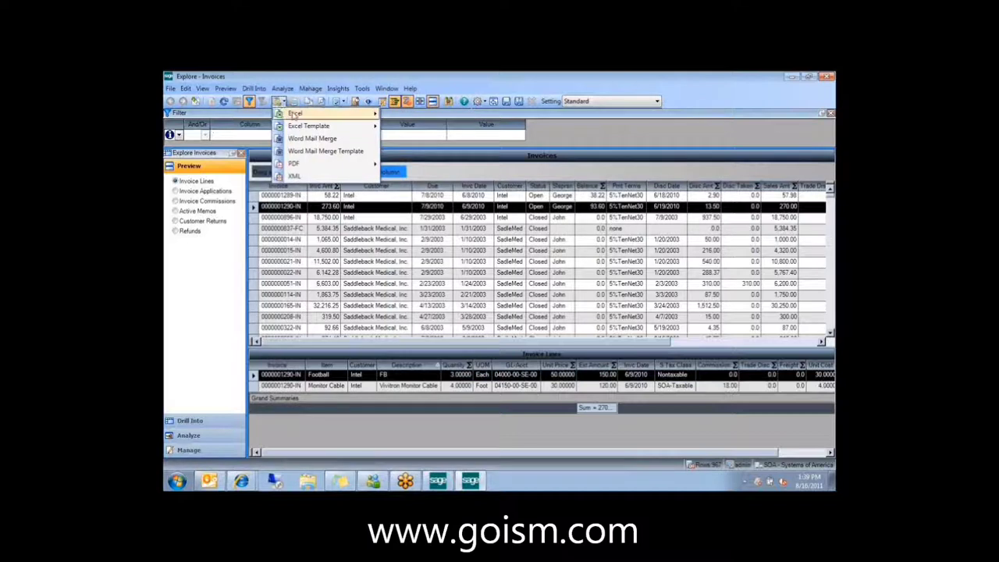
{"action": "mouse_move", "coordinate": [294, 115]}
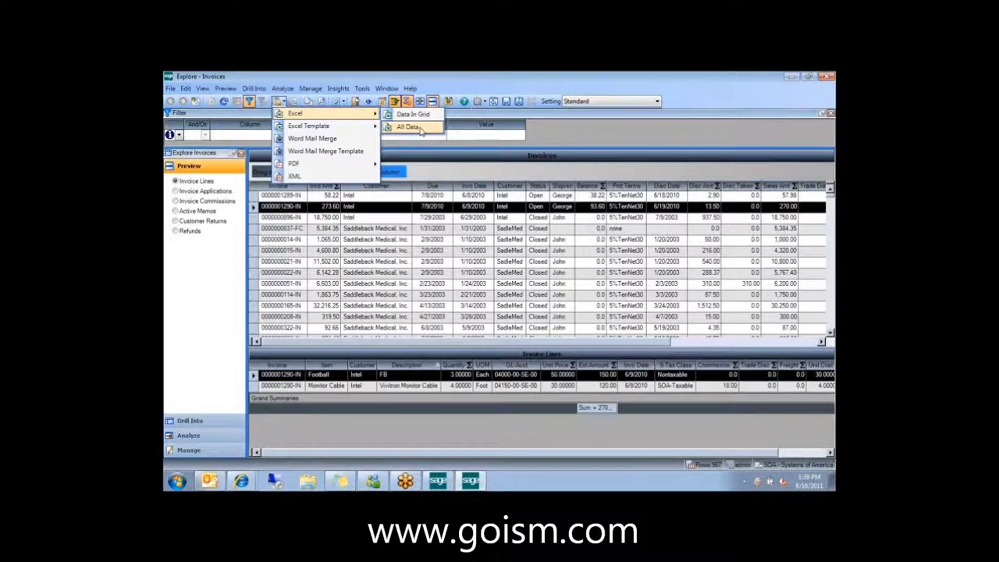
{"action": "left_click", "coordinate": [629, 258]}
{"action": "left_click", "coordinate": [629, 251]}
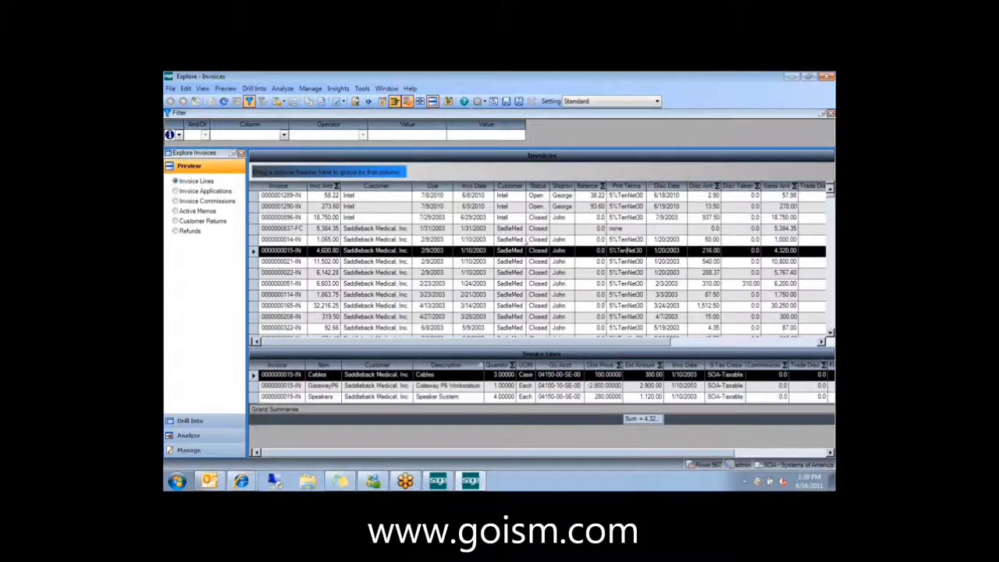
Look through the columns available for the invoice grid and leave the column selection without saving
{"action": "left_click", "coordinate": [432, 100]}
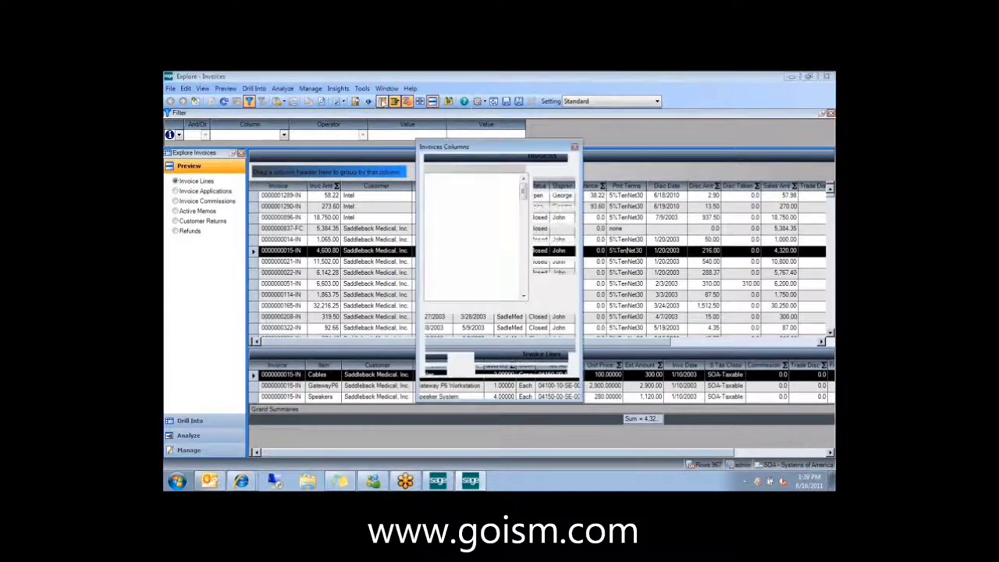
{"action": "left_click_drag", "start_coordinate": [525, 152], "coordinate": [654, 103]}
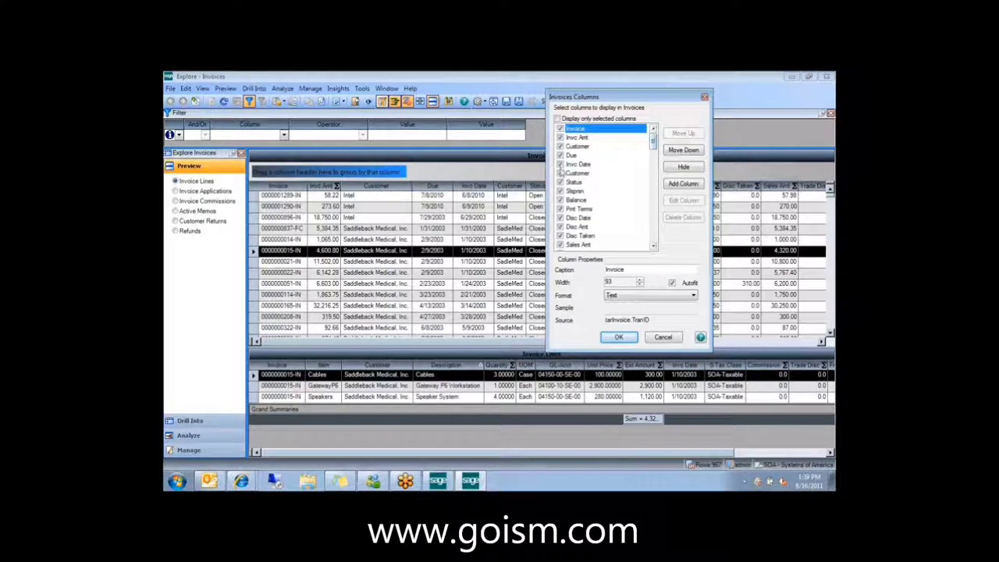
{"action": "left_click_drag", "start_coordinate": [654, 144], "coordinate": [657, 223]}
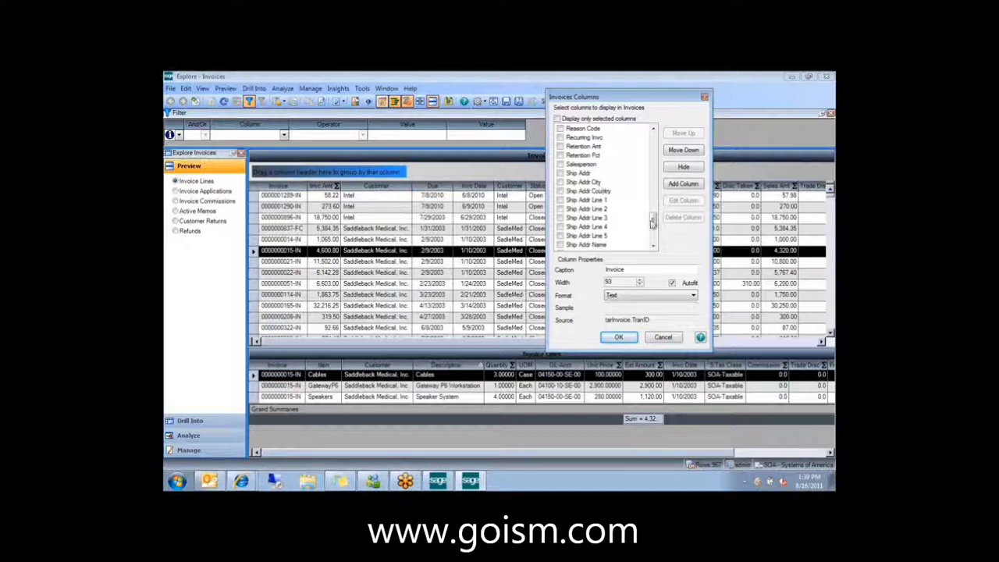
{"action": "left_click", "coordinate": [663, 337]}
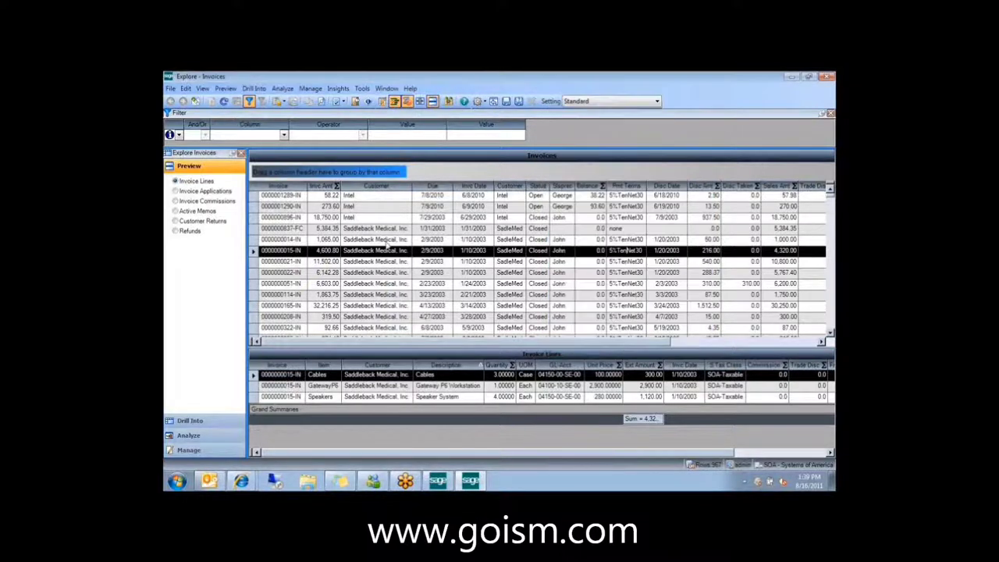
Export all of the invoice data to Excel
{"action": "left_click", "coordinate": [278, 103]}
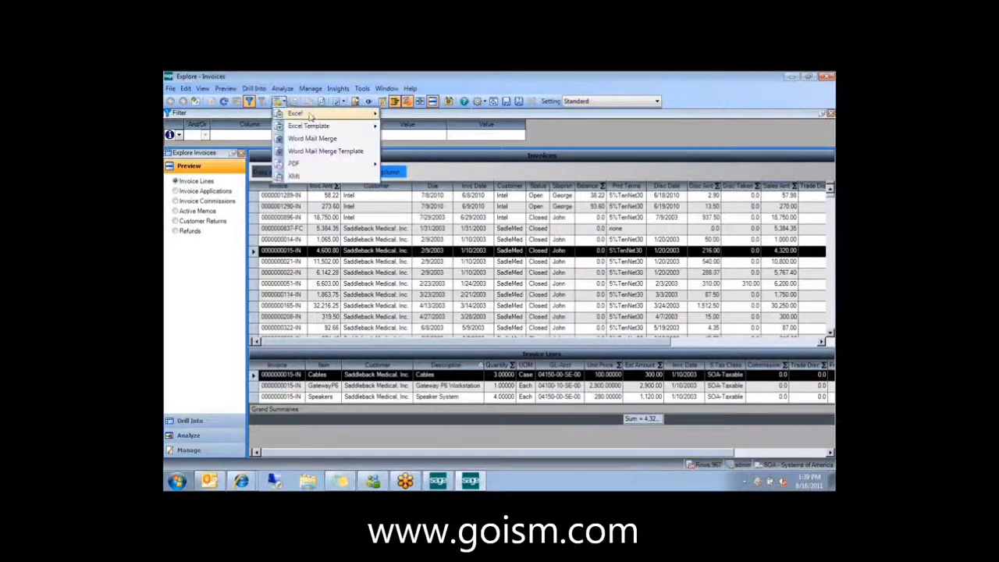
{"action": "mouse_move", "coordinate": [313, 116]}
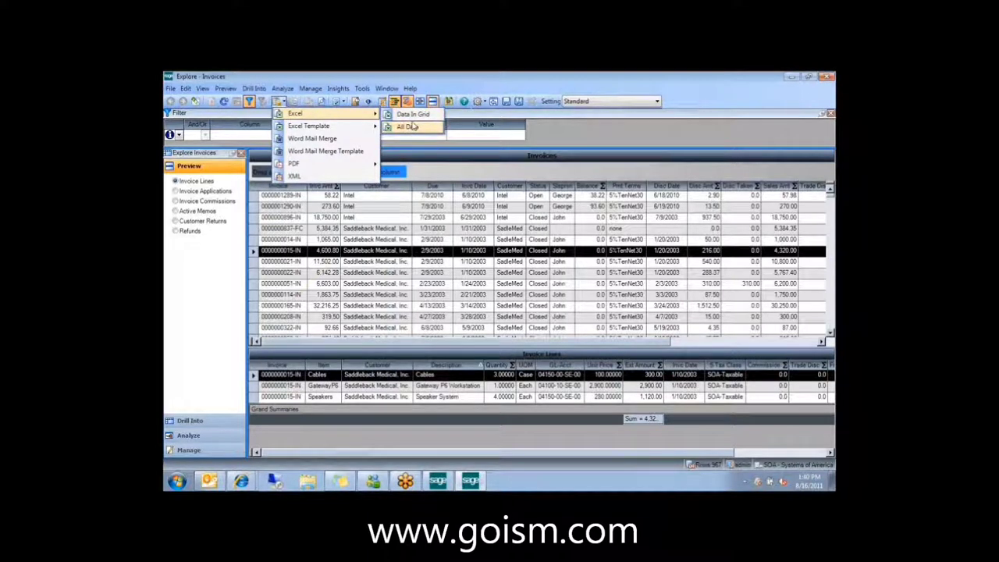
{"action": "left_click", "coordinate": [409, 127]}
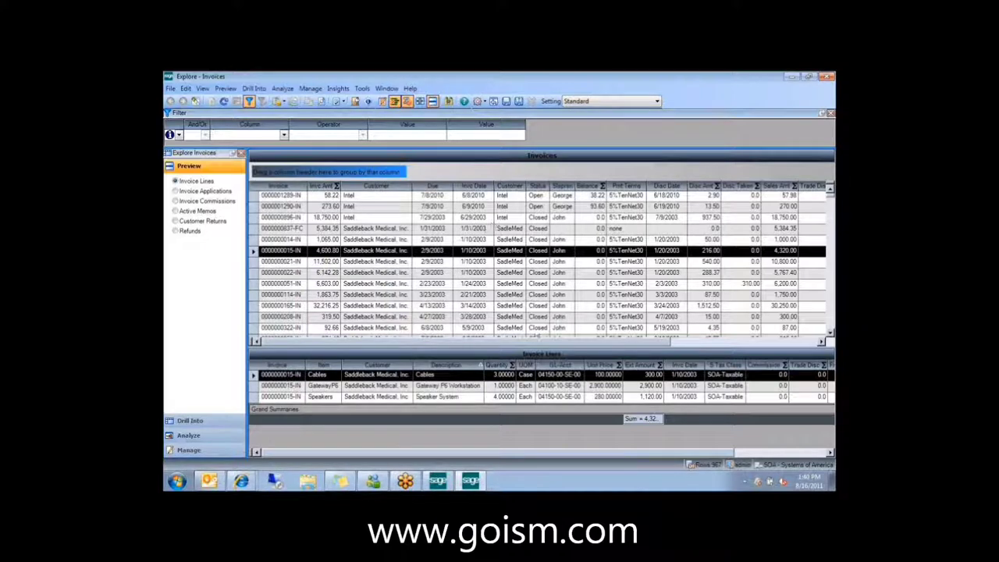
Open Maintain Business Insights Views / Context Menus under System Manager maintenance and load the Customer view
{"action": "left_click", "coordinate": [440, 482]}
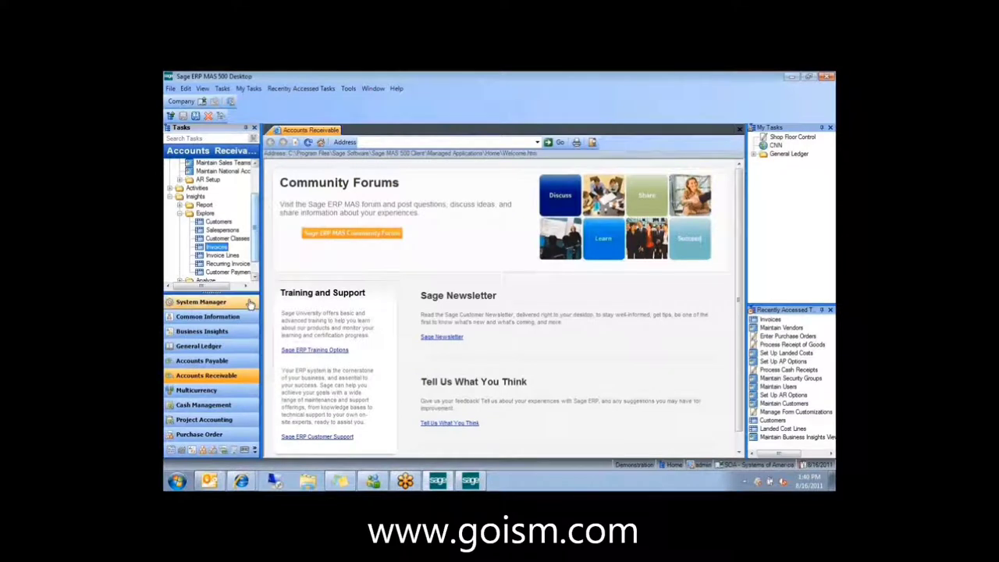
{"action": "left_click", "coordinate": [228, 305]}
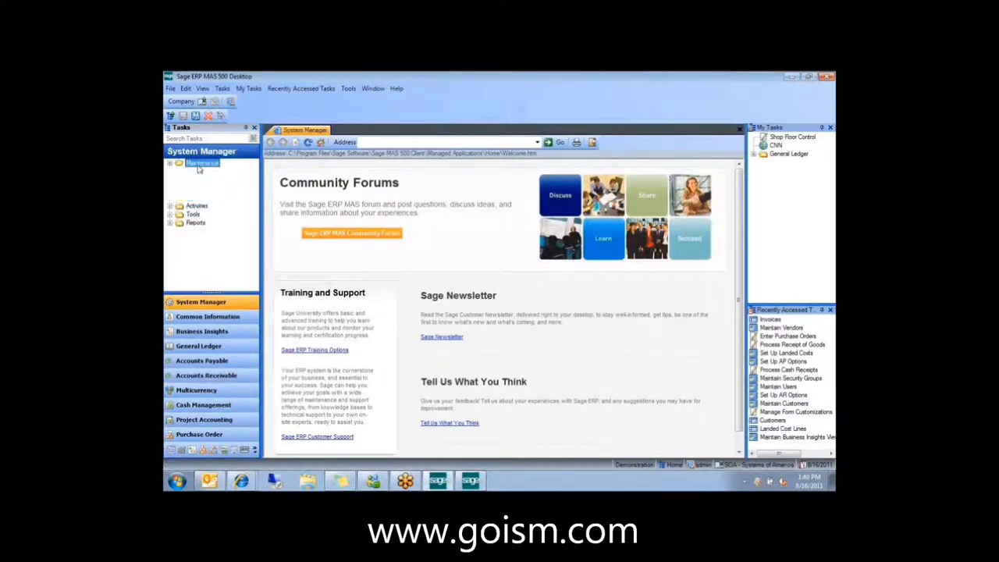
{"action": "left_click", "coordinate": [223, 255]}
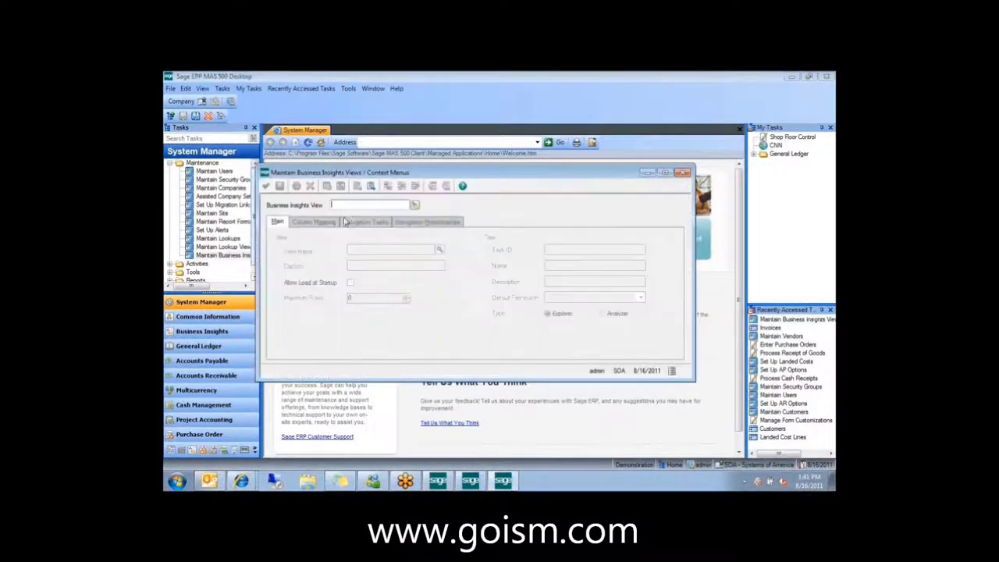
{"action": "type", "text": "customers"}
{"action": "key", "text": "Tab"}
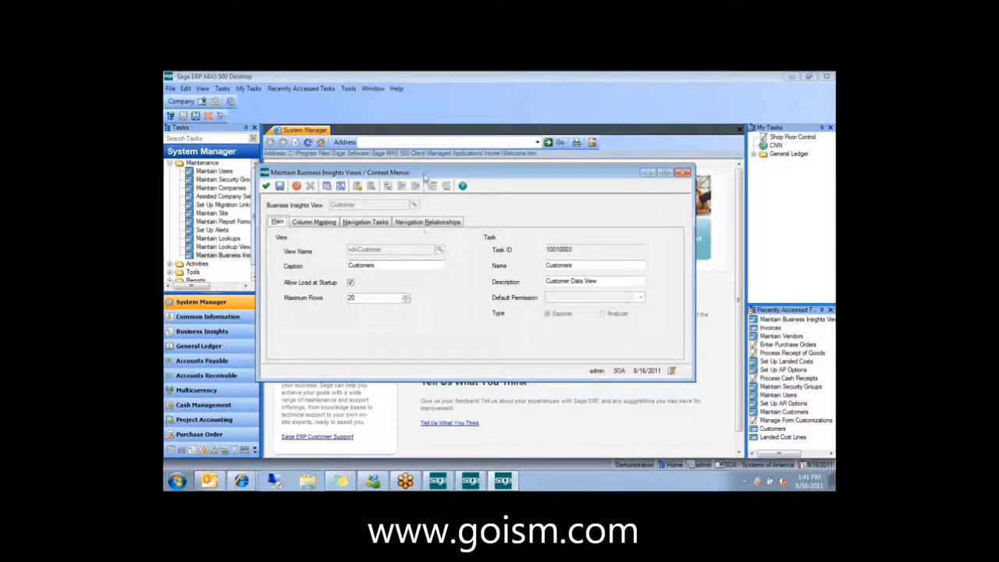
{"action": "left_click_drag", "start_coordinate": [427, 176], "coordinate": [469, 161]}
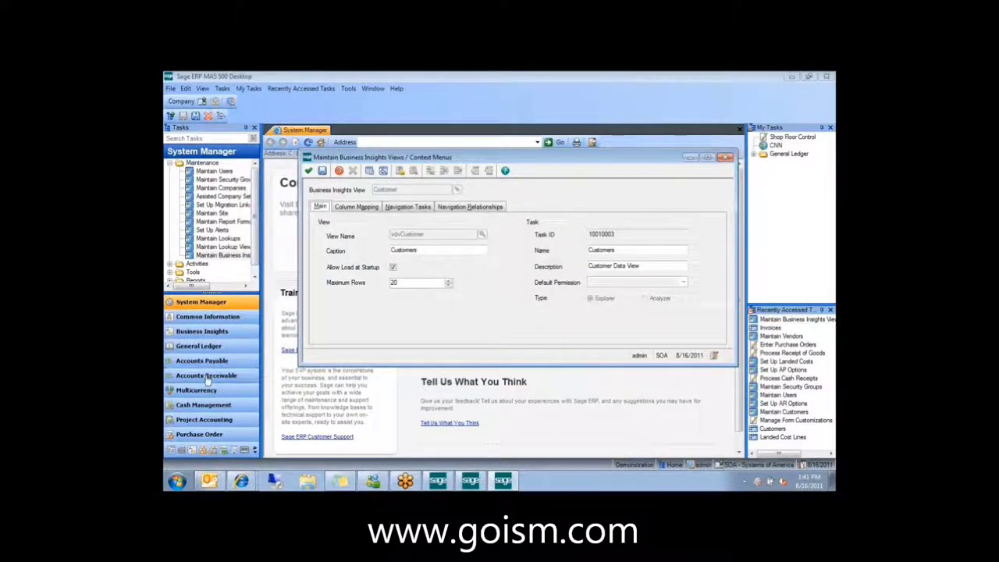
Open the recently used Customers explorer, enlarge its main grid and sort the customers by customer ID in ascending order
{"action": "left_click", "coordinate": [771, 429]}
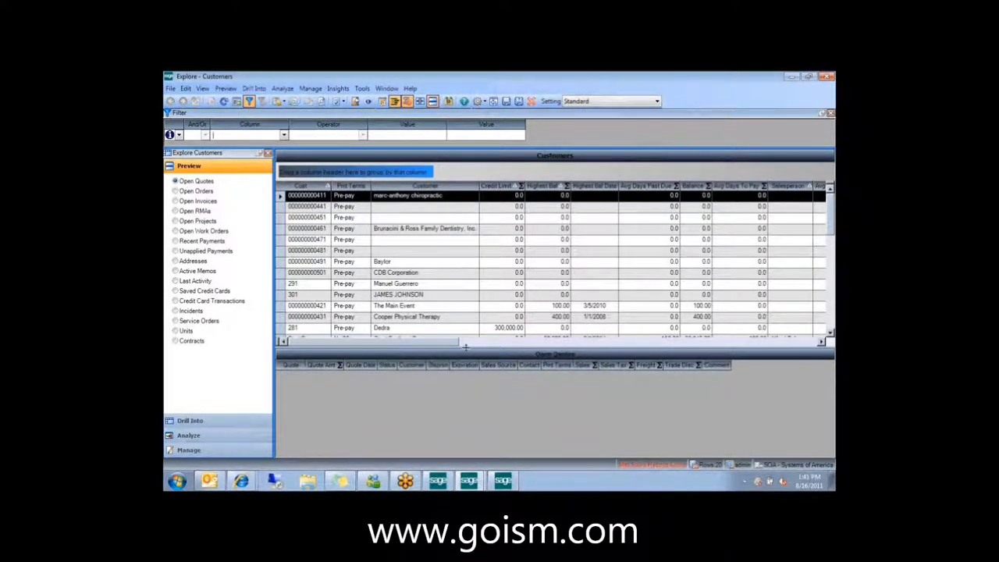
{"action": "left_click_drag", "start_coordinate": [467, 354], "coordinate": [452, 429]}
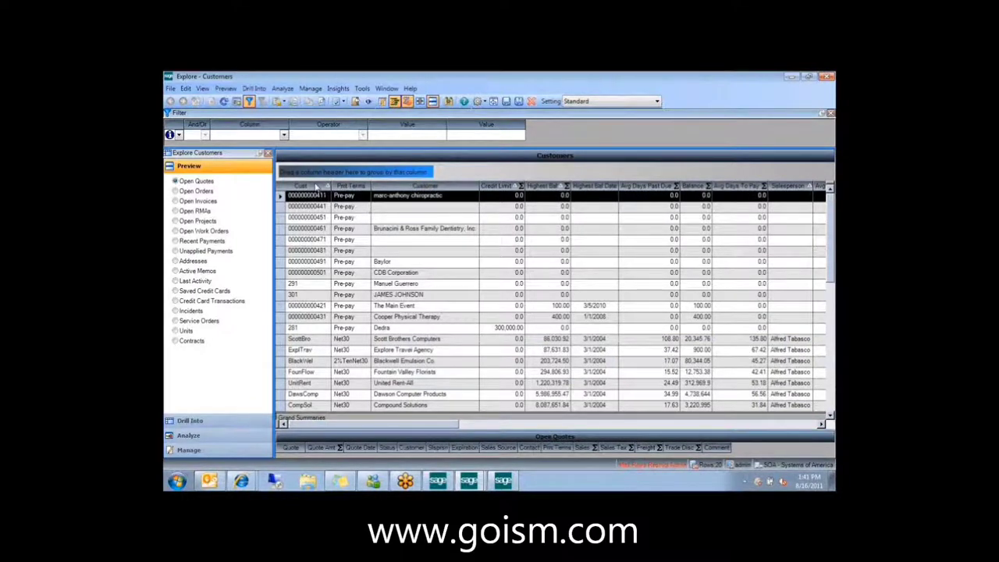
{"action": "left_click", "coordinate": [316, 185]}
{"action": "left_click", "coordinate": [315, 185]}
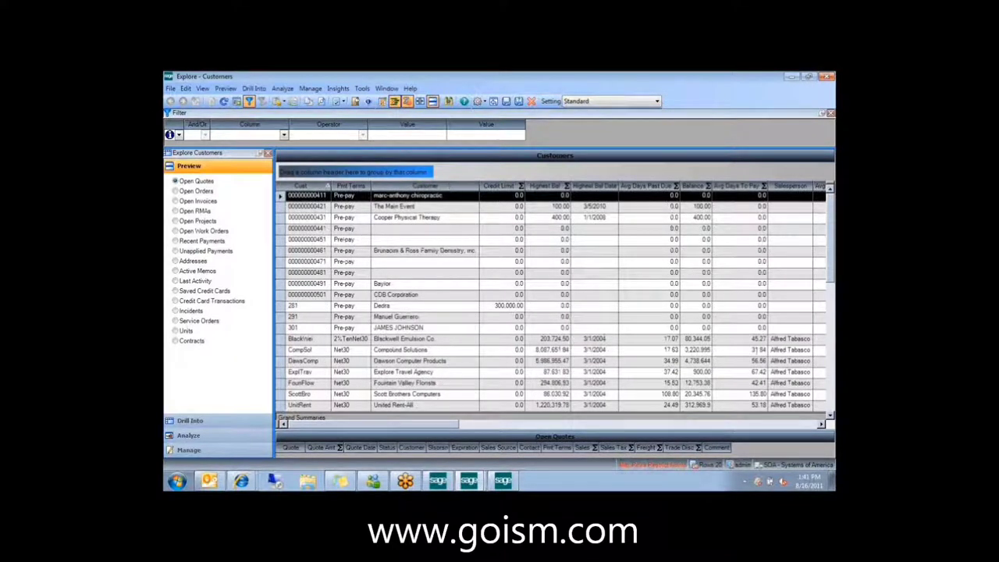
{"action": "double_click", "coordinate": [658, 471]}
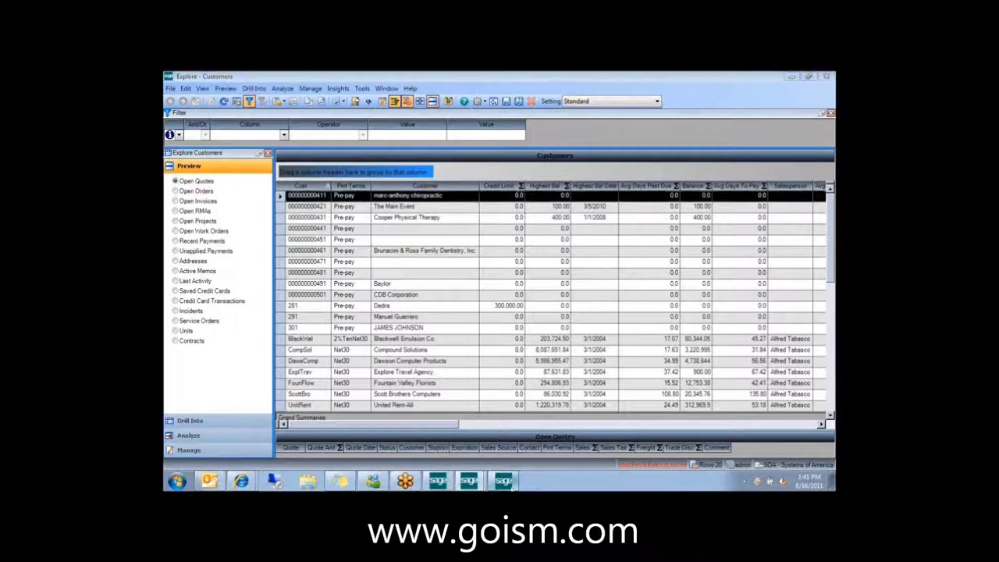
Switch back to the Invoices explorer to check its row count and close it
{"action": "left_click", "coordinate": [468, 480]}
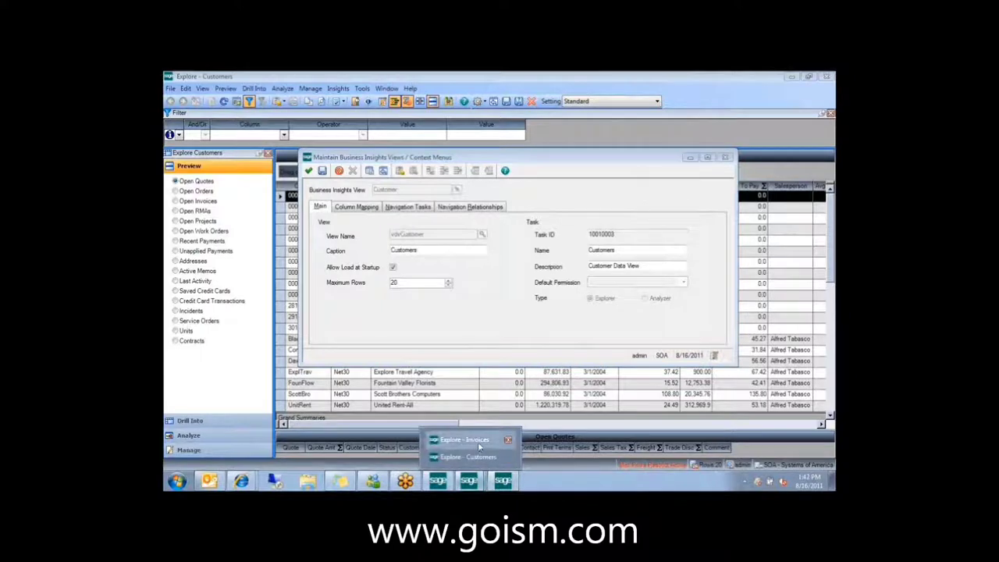
{"action": "left_click", "coordinate": [480, 443]}
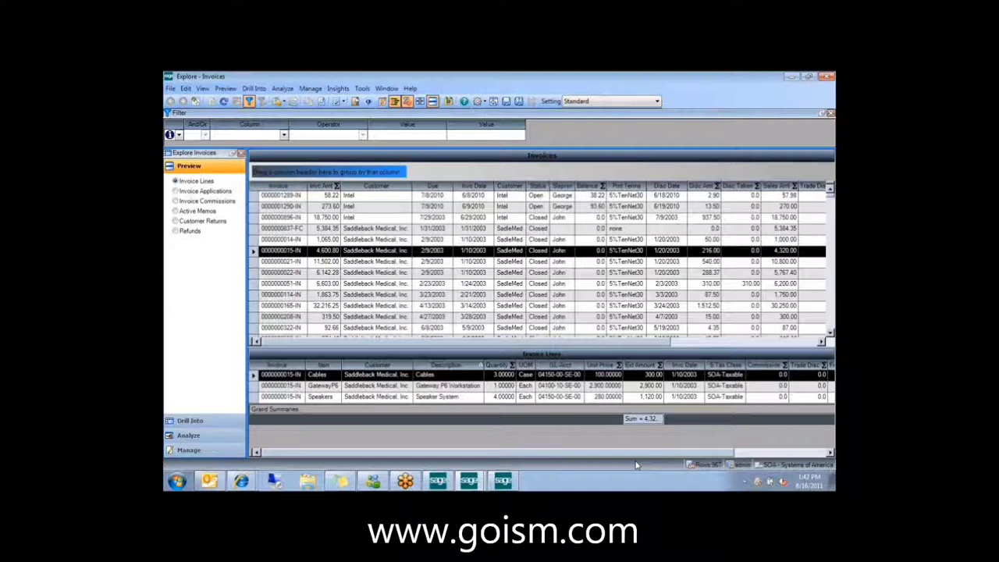
{"action": "left_click", "coordinate": [826, 75]}
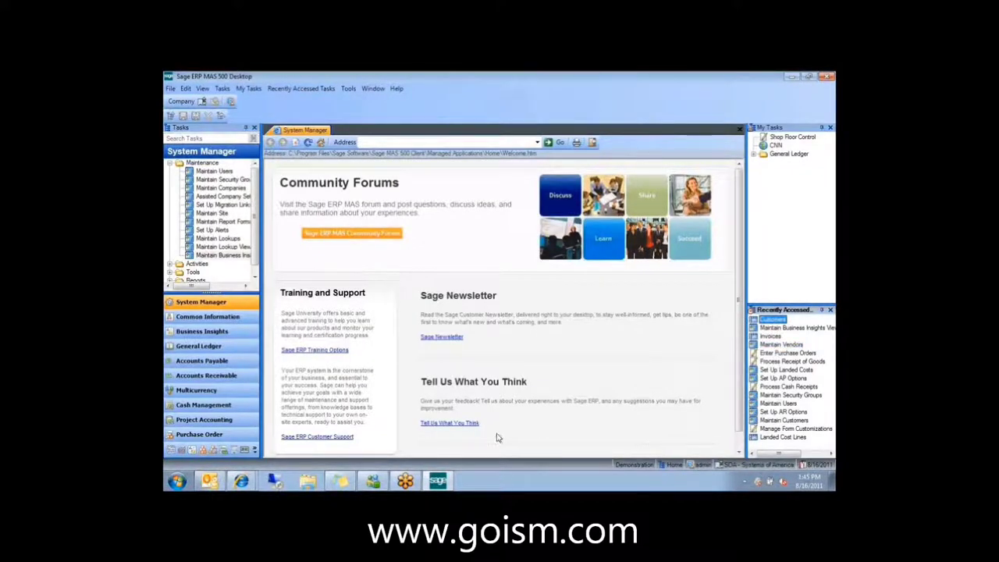
Open Maintain Customers from Accounts Receivable maintenance and load the record of Aldebaran, Inc
{"action": "left_click", "coordinate": [231, 363]}
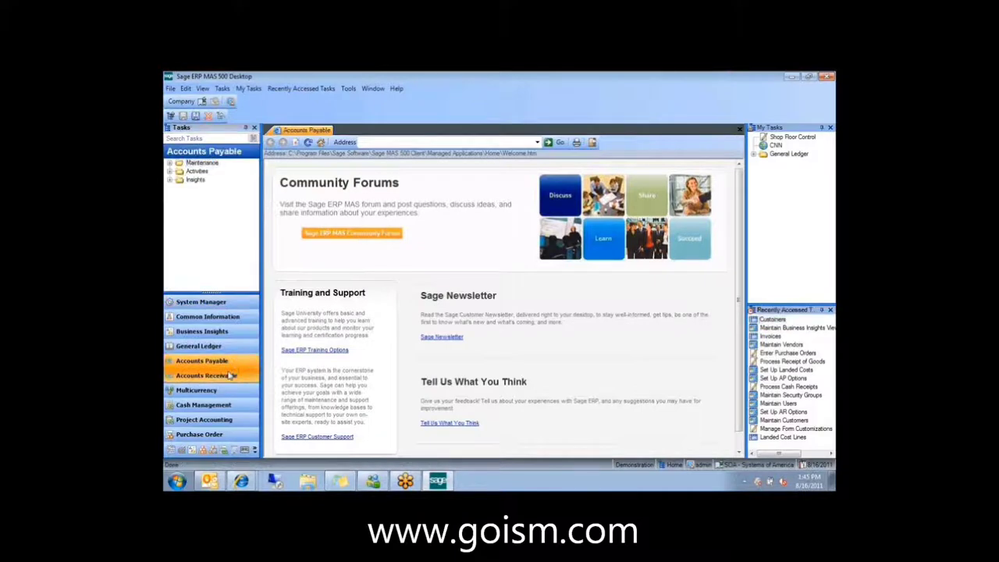
{"action": "left_click", "coordinate": [231, 375]}
{"action": "scroll", "coordinate": [254, 218], "scroll_direction": "up", "scroll_amount": 2}
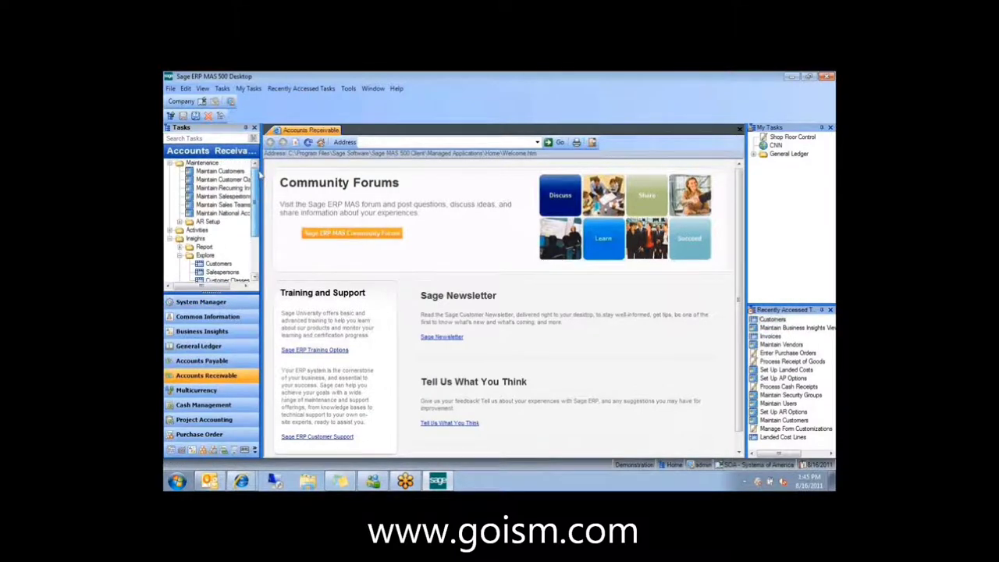
{"action": "double_click", "coordinate": [245, 172]}
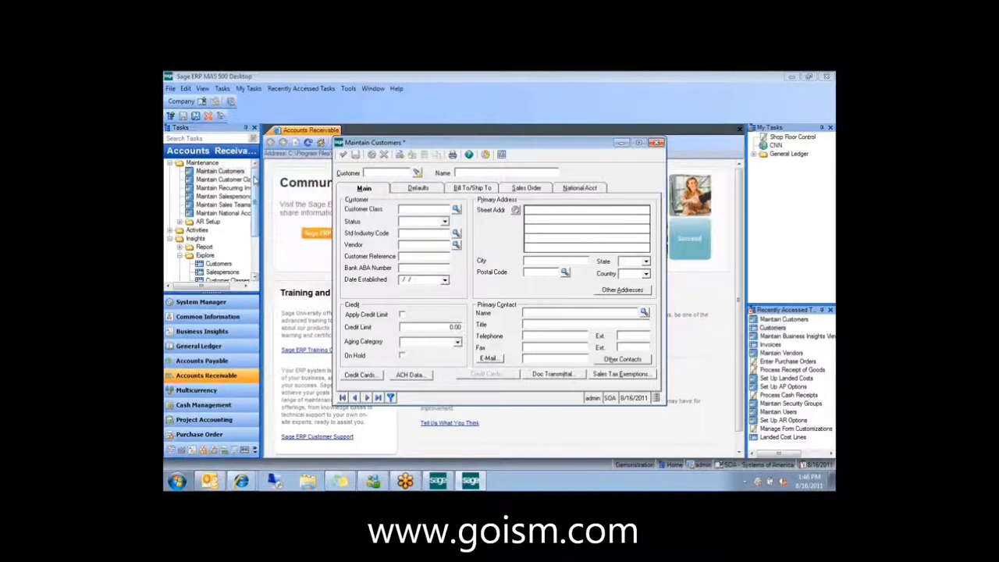
{"action": "type", "text": "aldsbh"}
{"action": "key", "text": "Tab"}
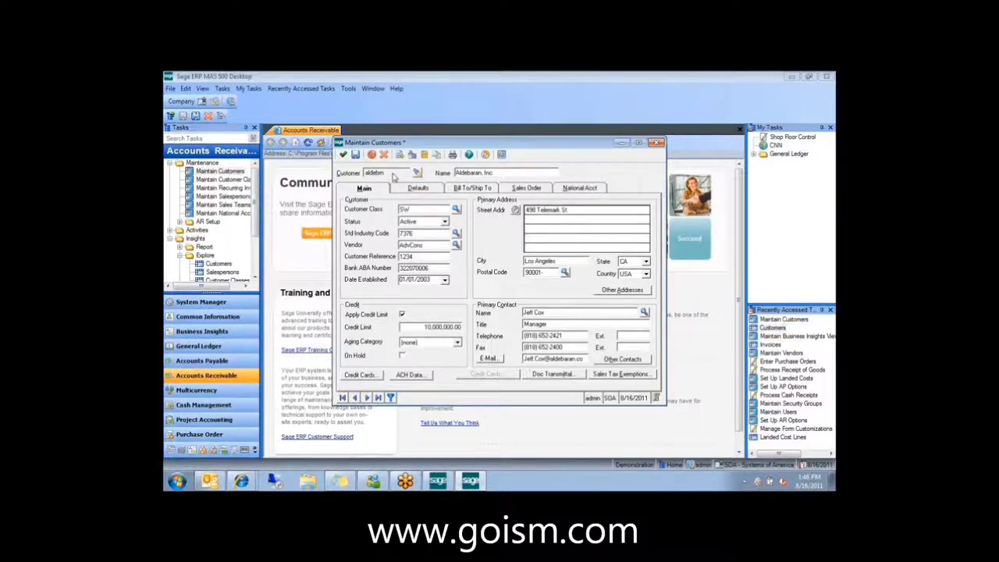
Open Customer Status for Aldebaran, Inc. from the customer record and examine the most recent ledger transactions with their IDs
{"action": "right_click", "coordinate": [394, 176]}
{"action": "mouse_move", "coordinate": [450, 227]}
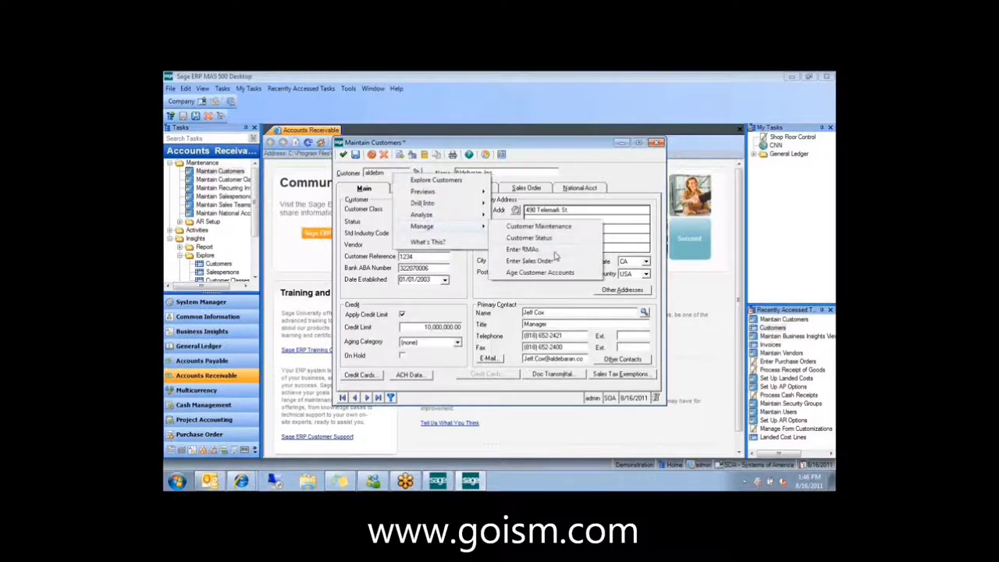
{"action": "left_click", "coordinate": [546, 238]}
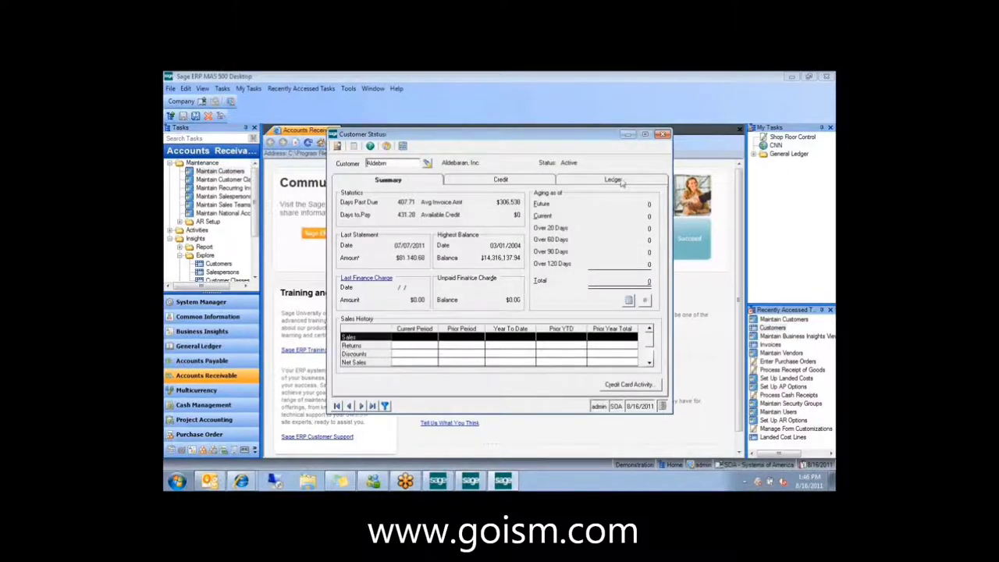
{"action": "left_click", "coordinate": [615, 180]}
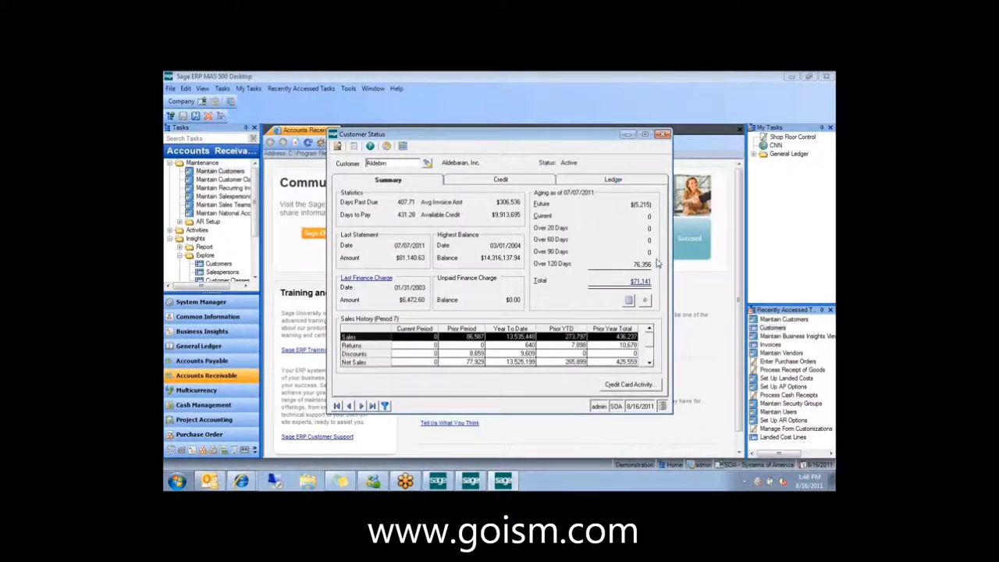
{"action": "key", "text": "ctrl+End"}
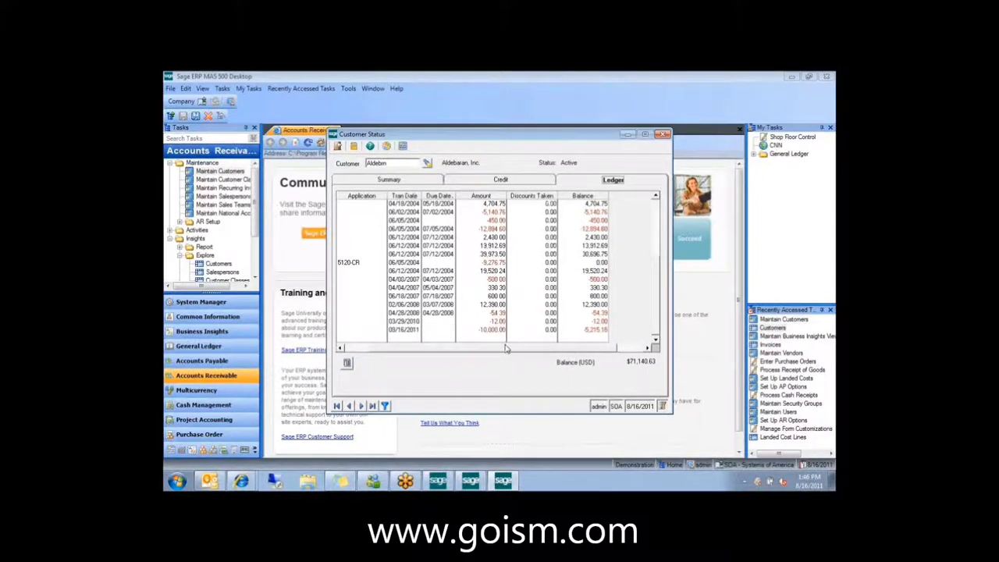
{"action": "left_click_drag", "start_coordinate": [508, 348], "coordinate": [429, 340]}
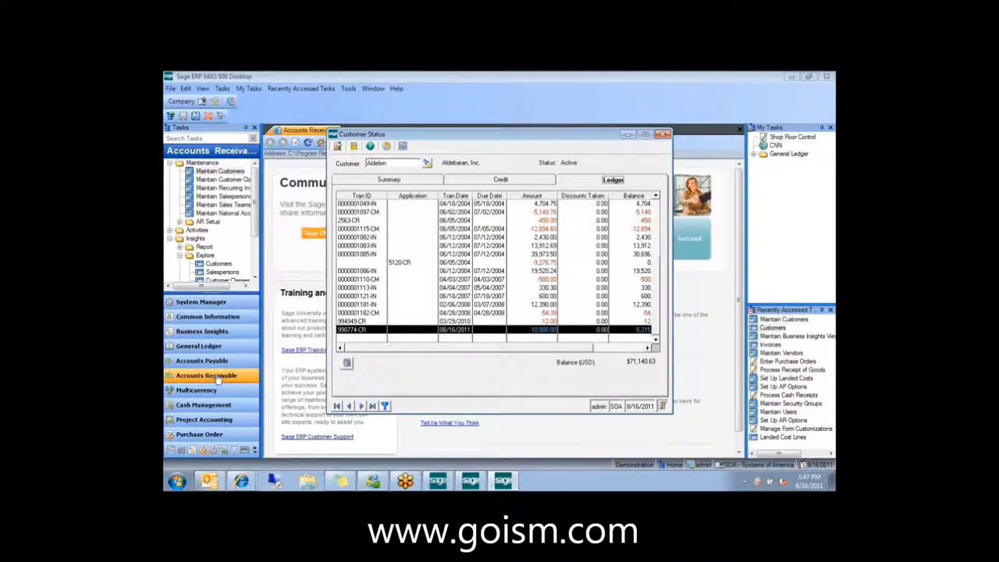
Open Process Cash Receipts from the Accounts Receivable activities and start cash receipt entry for the batch
{"action": "scroll", "coordinate": [234, 227], "scroll_direction": "down", "scroll_amount": 1}
{"action": "left_click", "coordinate": [246, 225]}
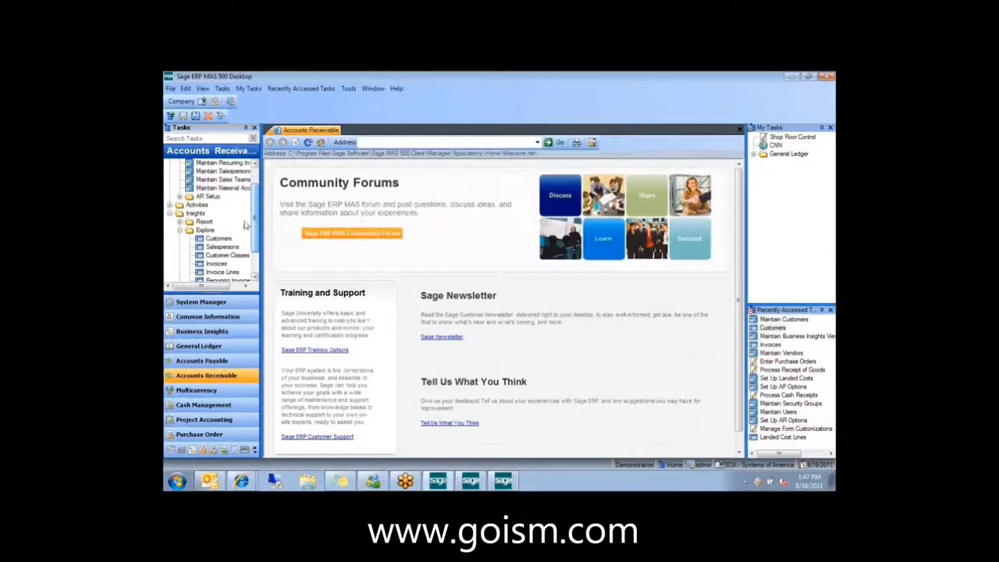
{"action": "left_click", "coordinate": [179, 230]}
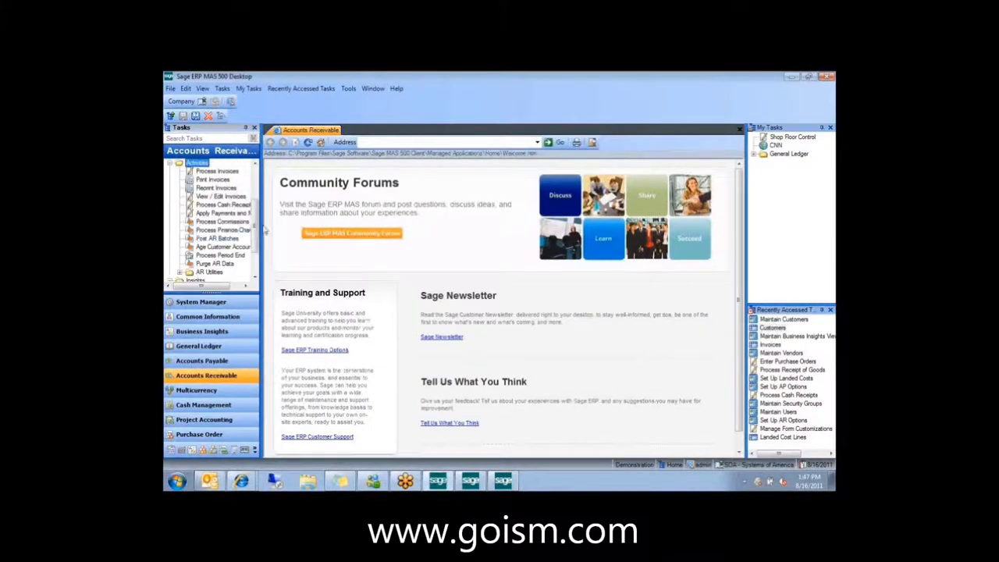
{"action": "double_click", "coordinate": [227, 204]}
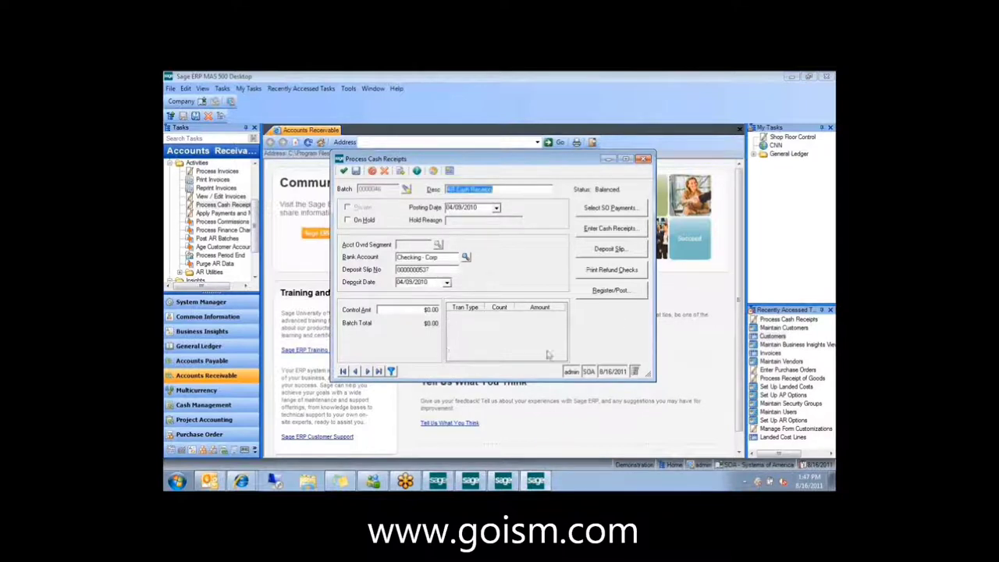
{"action": "left_click", "coordinate": [612, 229]}
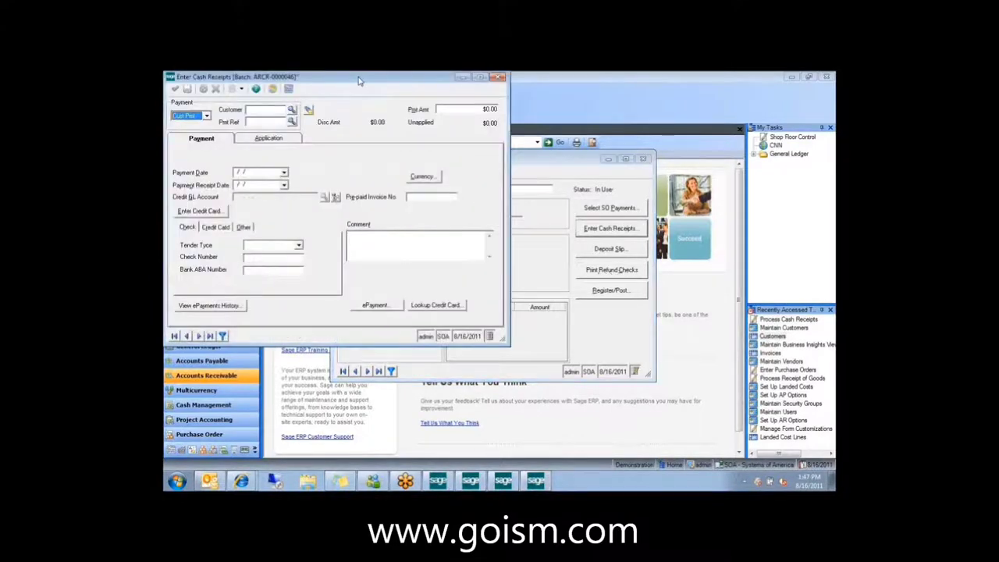
Set the payment type to Refund Check for customer Aldebaran, Inc. and enter a payment reference number
{"action": "left_click", "coordinate": [321, 131]}
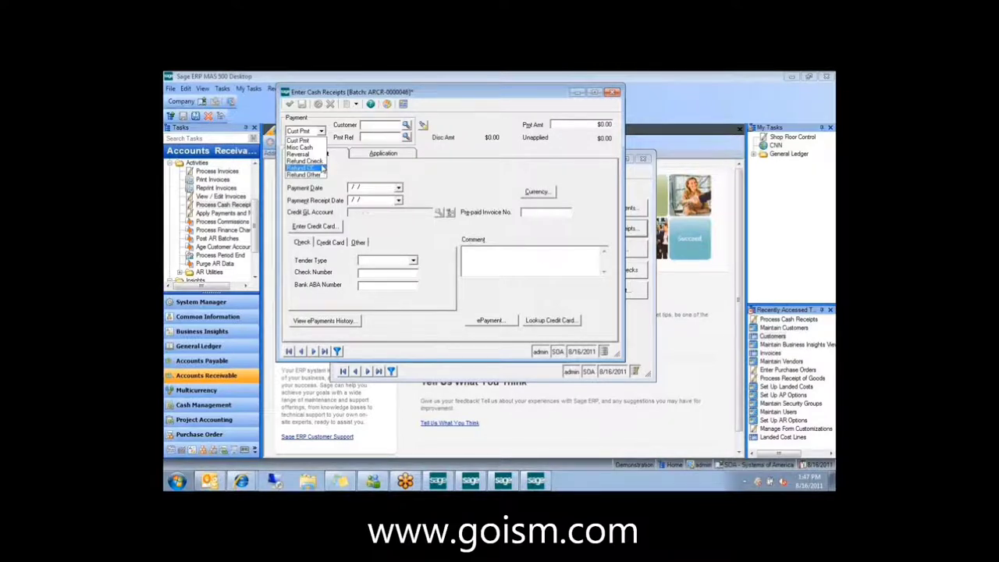
{"action": "left_click", "coordinate": [322, 161]}
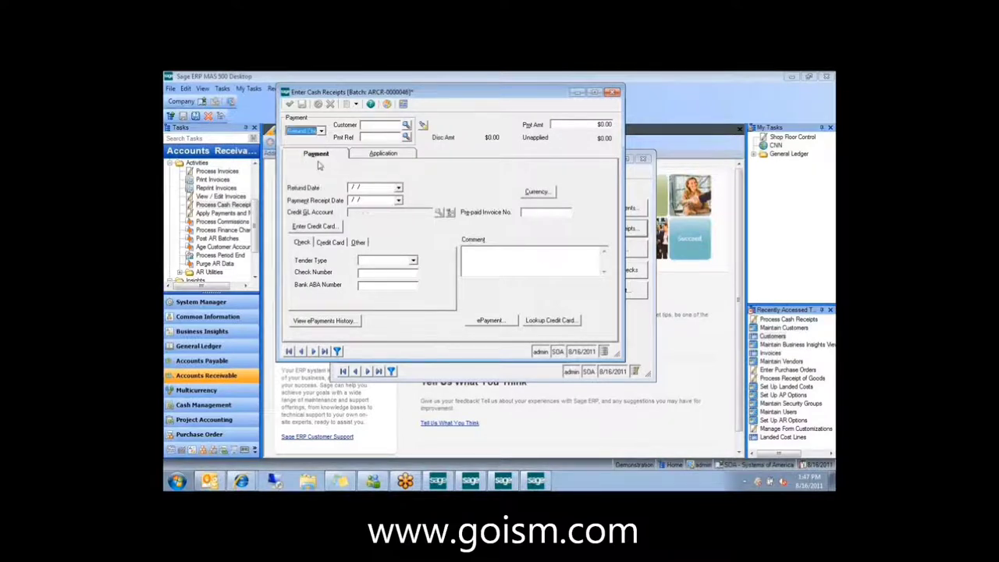
{"action": "left_click", "coordinate": [369, 125]}
{"action": "type", "text": "alcebarn"}
{"action": "key", "text": "Tab"}
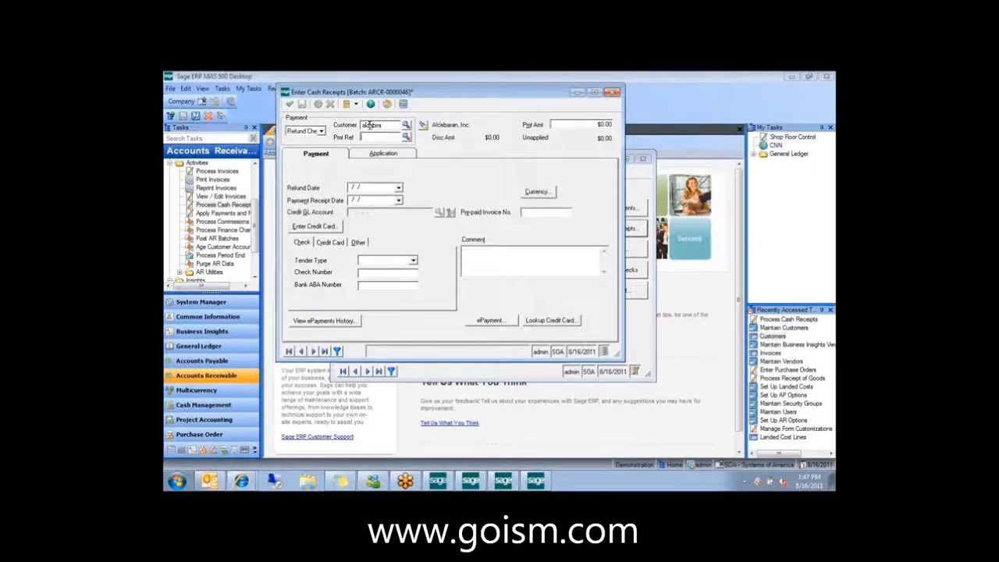
{"action": "type", "text": "123456"}
{"action": "key", "text": "Tab"}
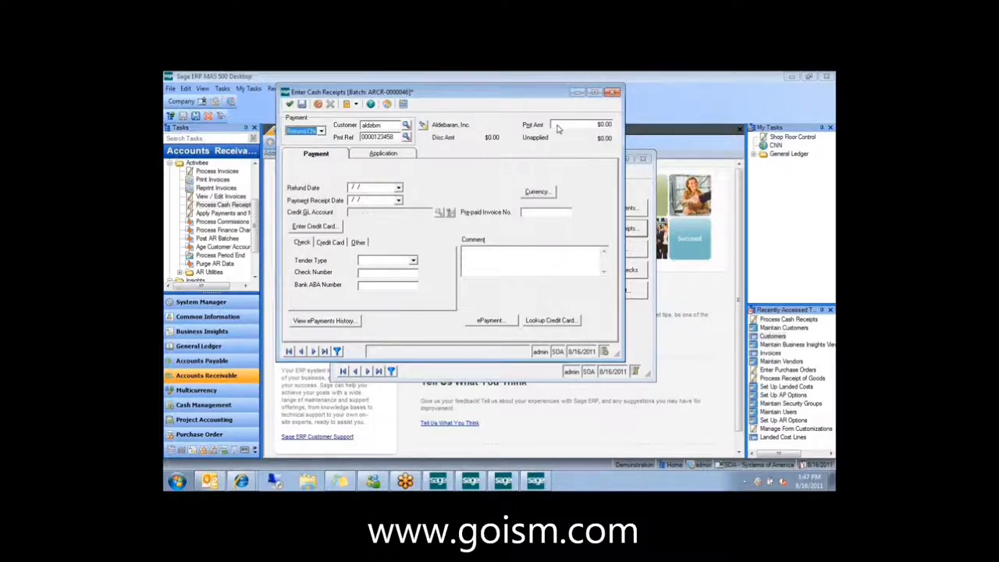
Set the refund's payment amount to $400, acknowledging the unapplied balance notice
{"action": "left_click", "coordinate": [559, 126]}
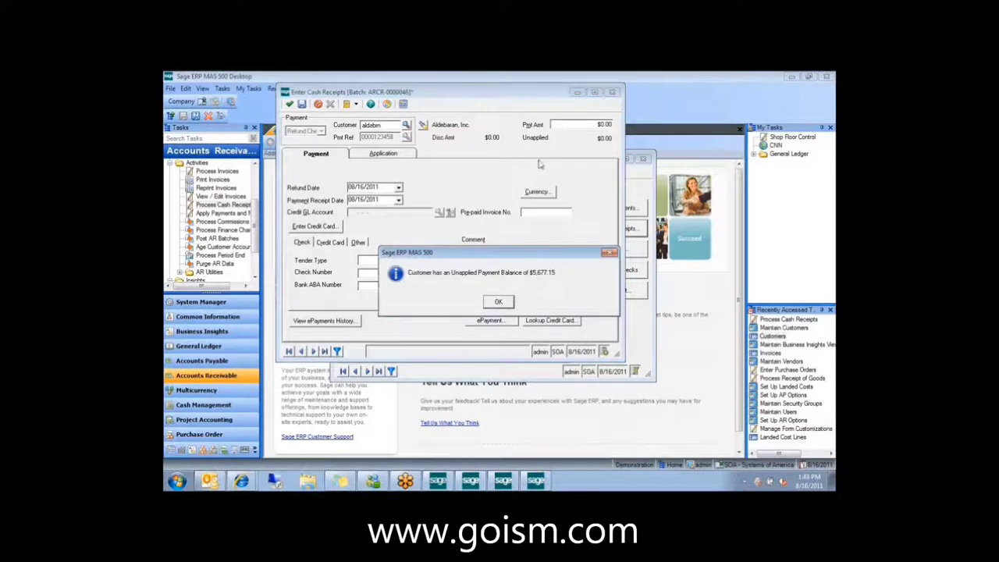
{"action": "left_click", "coordinate": [499, 303]}
{"action": "type", "text": "400"}
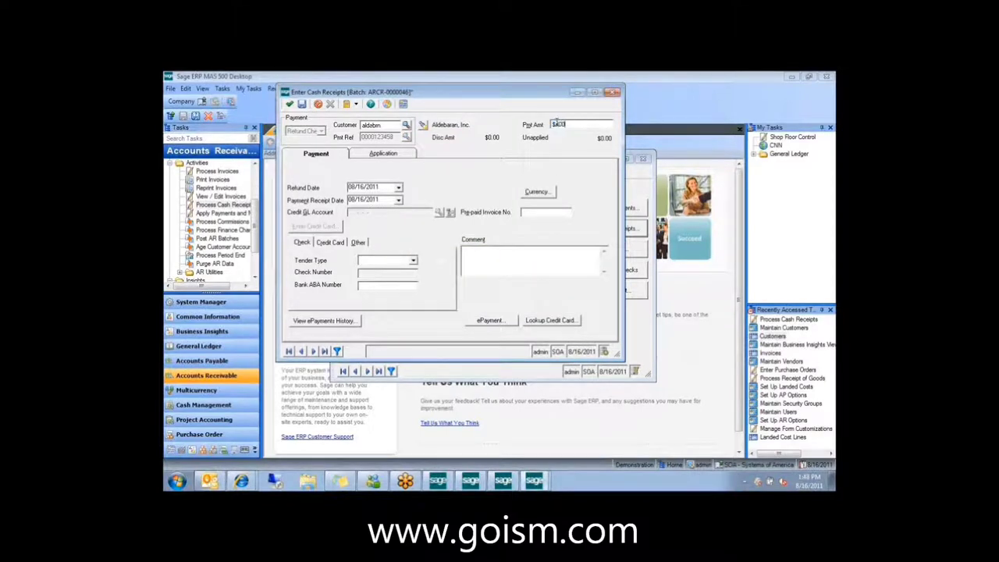
{"action": "key", "text": "Tab"}
Review the payment application details, briefly showing all open invoices and memos
{"action": "left_click", "coordinate": [411, 156]}
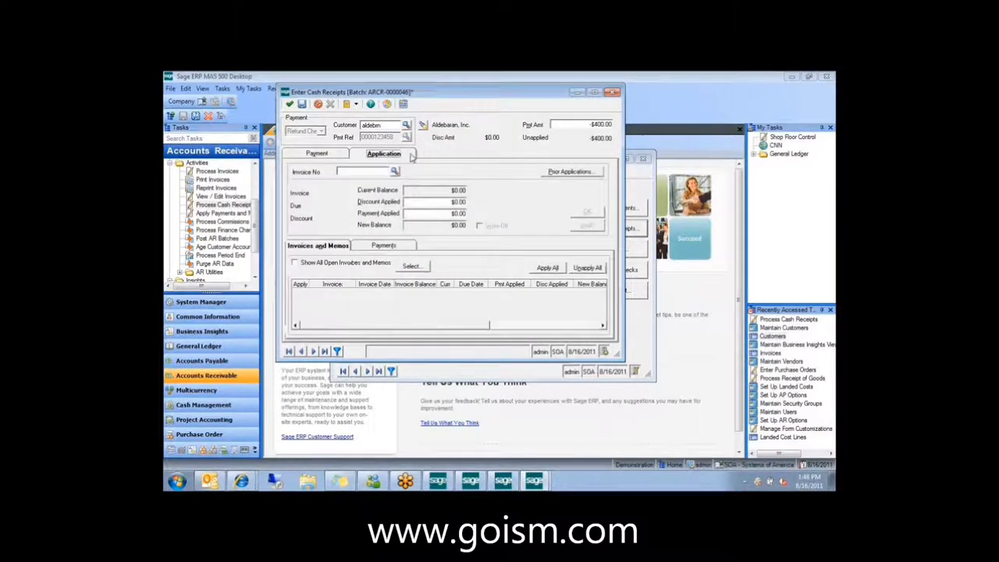
{"action": "left_click", "coordinate": [295, 263]}
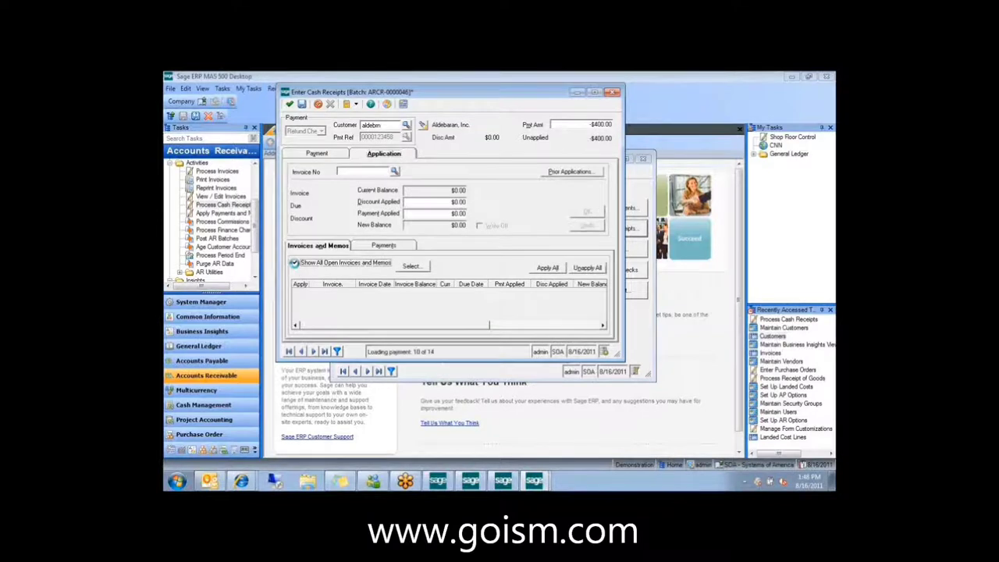
{"action": "left_click", "coordinate": [295, 263]}
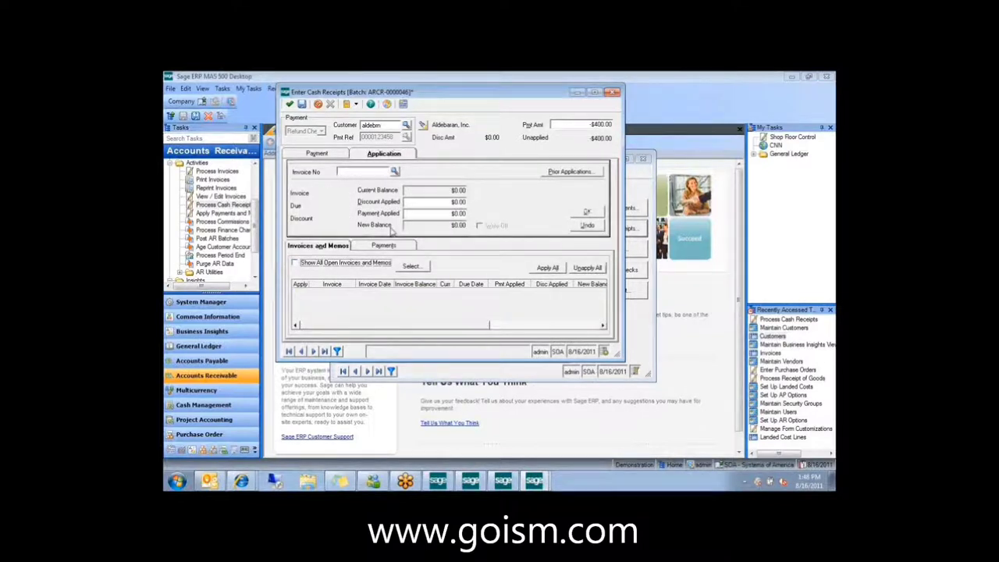
Set the refund's tender type to Check, save the payment and close cash receipt entry
{"action": "left_click", "coordinate": [332, 153]}
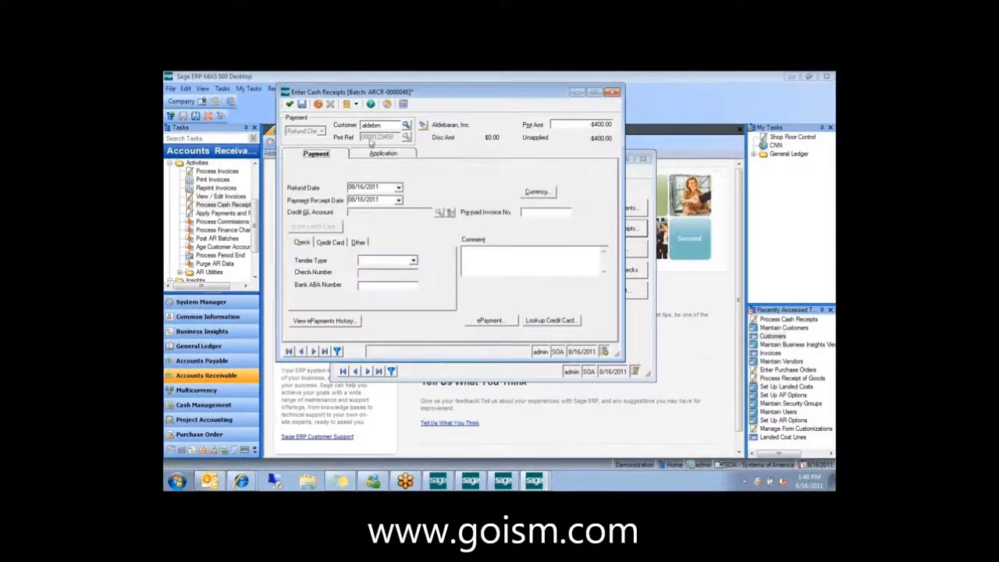
{"action": "left_click", "coordinate": [414, 261]}
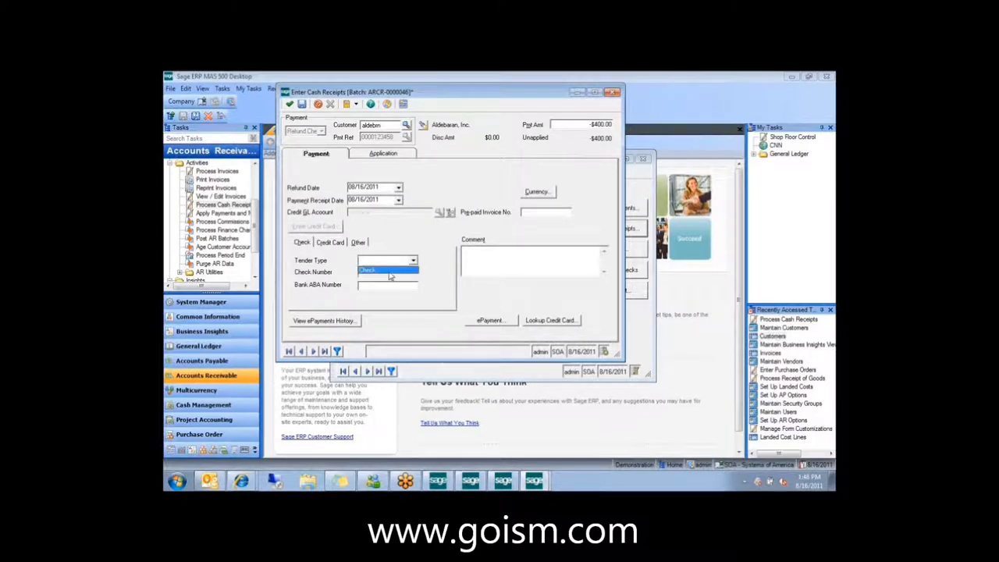
{"action": "left_click", "coordinate": [390, 274]}
{"action": "left_click", "coordinate": [288, 104]}
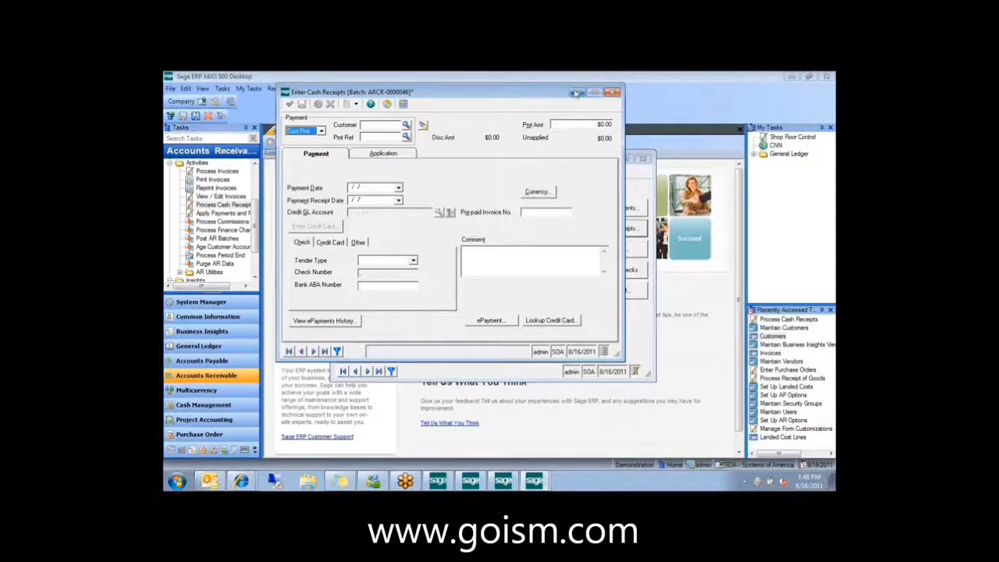
{"action": "left_click", "coordinate": [613, 92]}
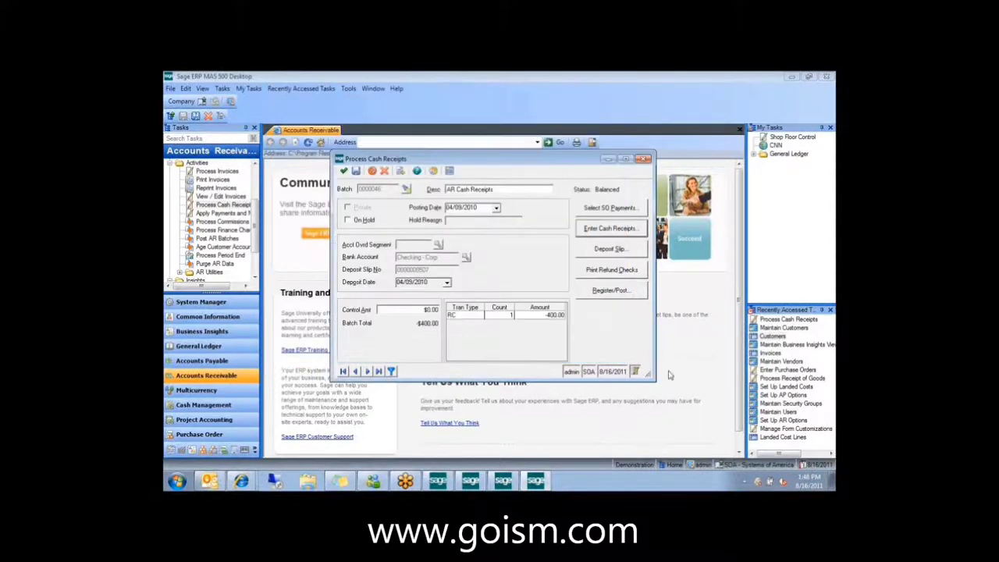
Review the Print Refund Checks options for the batch, then close them and Process Cash Receipts
{"action": "left_click", "coordinate": [616, 271]}
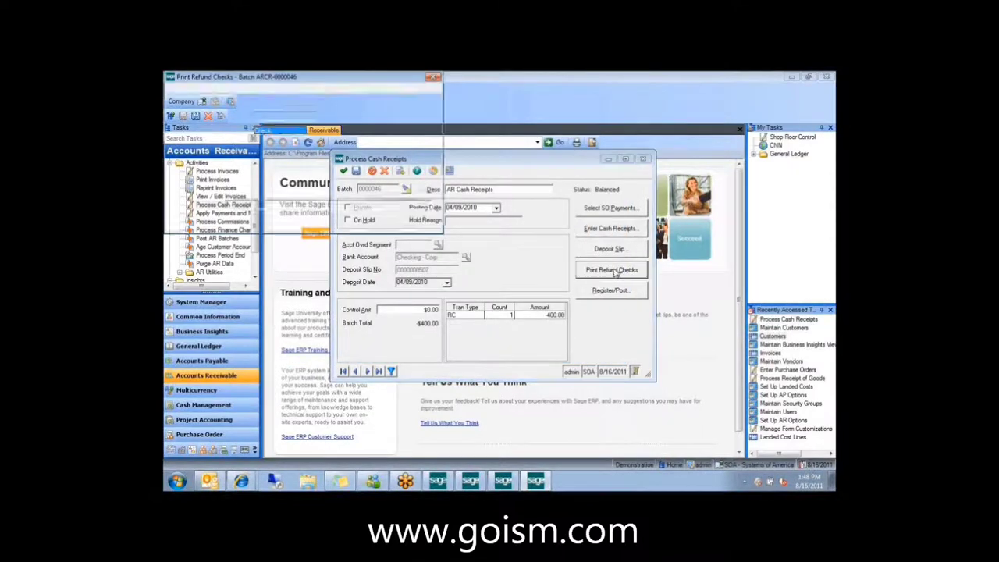
{"action": "left_click_drag", "start_coordinate": [326, 78], "coordinate": [408, 135]}
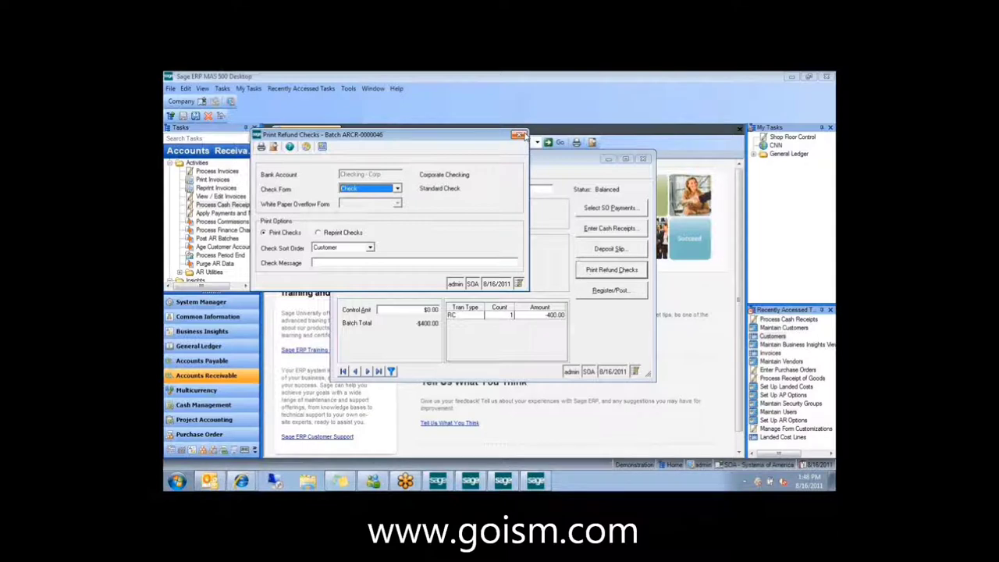
{"action": "left_click", "coordinate": [520, 135]}
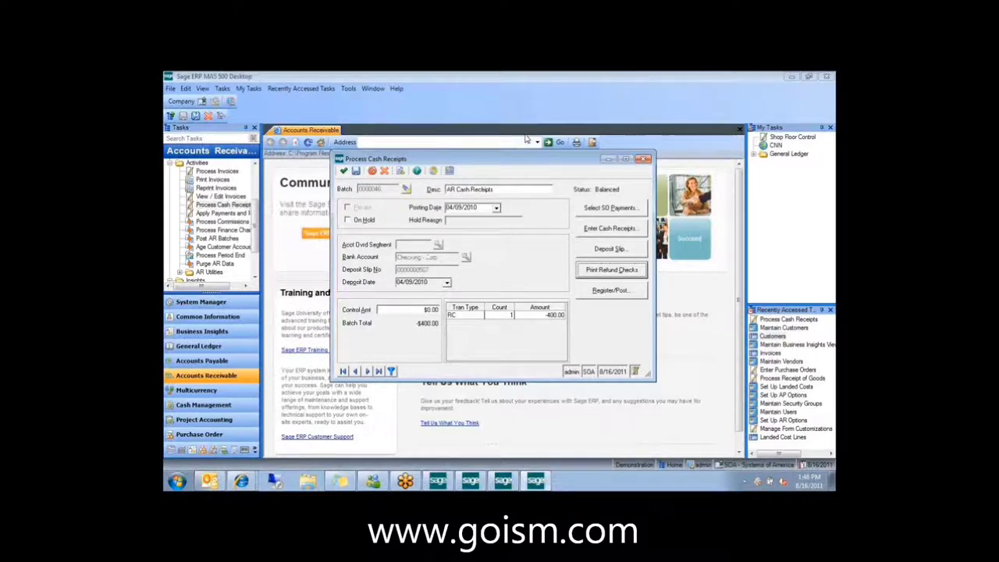
{"action": "left_click", "coordinate": [645, 161]}
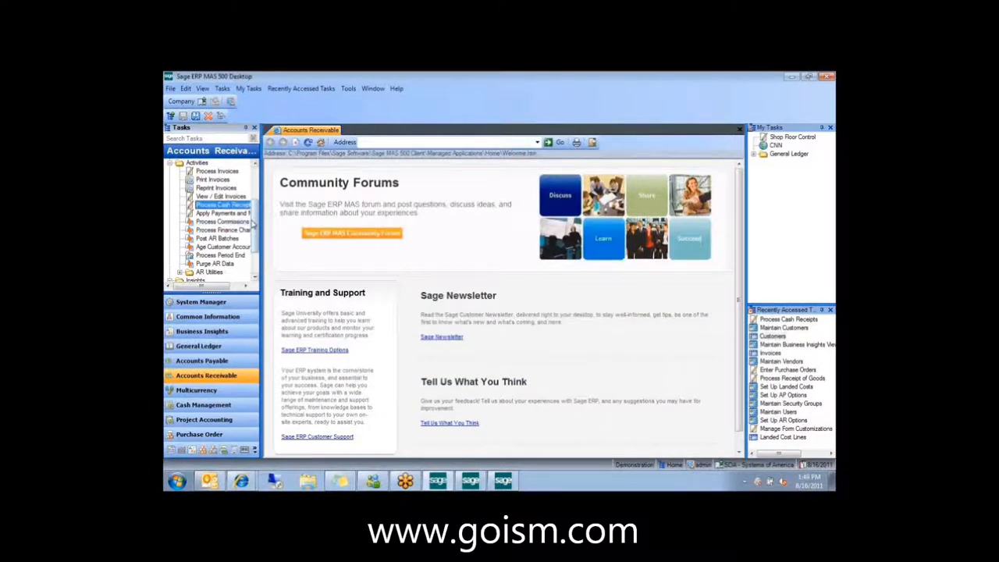
Open Enter Sales Orders and Quotes from the Sales Order activities and assign the next order number
{"action": "left_click", "coordinate": [171, 162]}
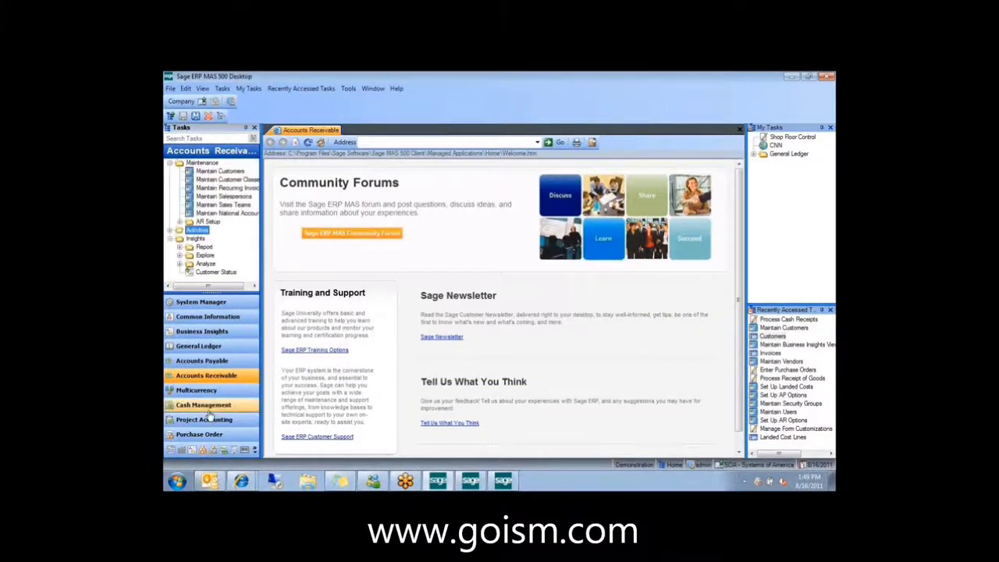
{"action": "left_click", "coordinate": [223, 450]}
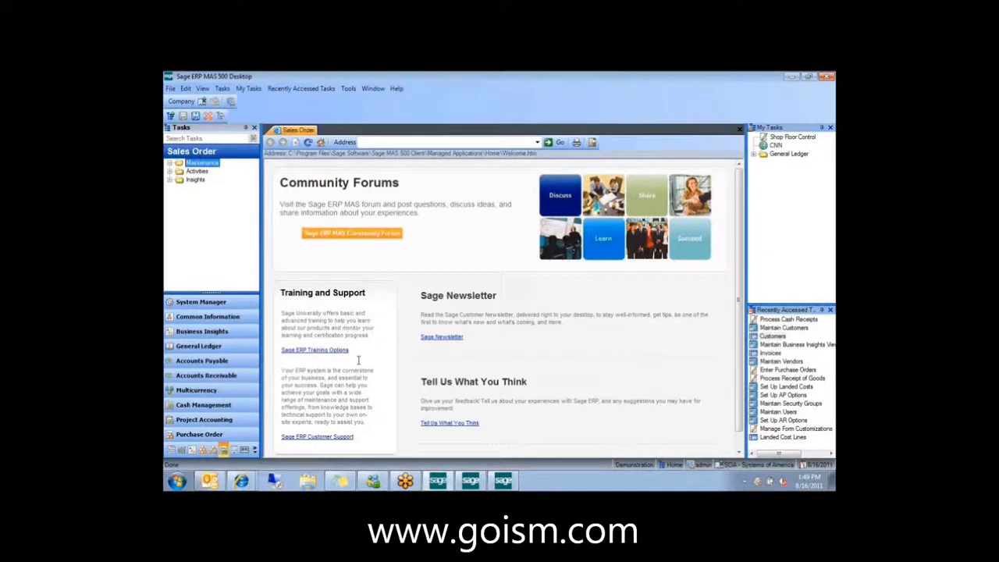
{"action": "double_click", "coordinate": [197, 171]}
{"action": "left_click", "coordinate": [222, 180]}
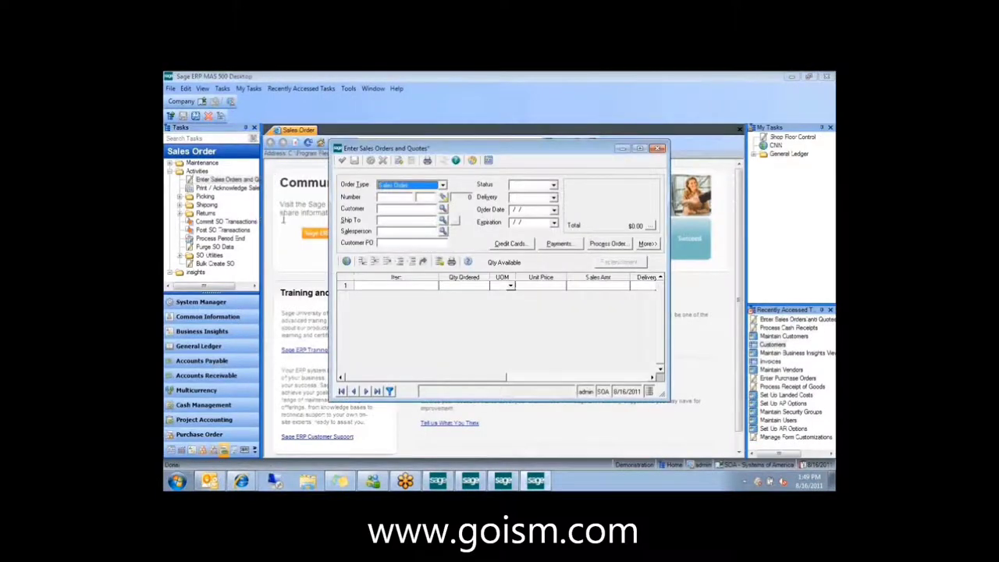
{"action": "left_click", "coordinate": [398, 160]}
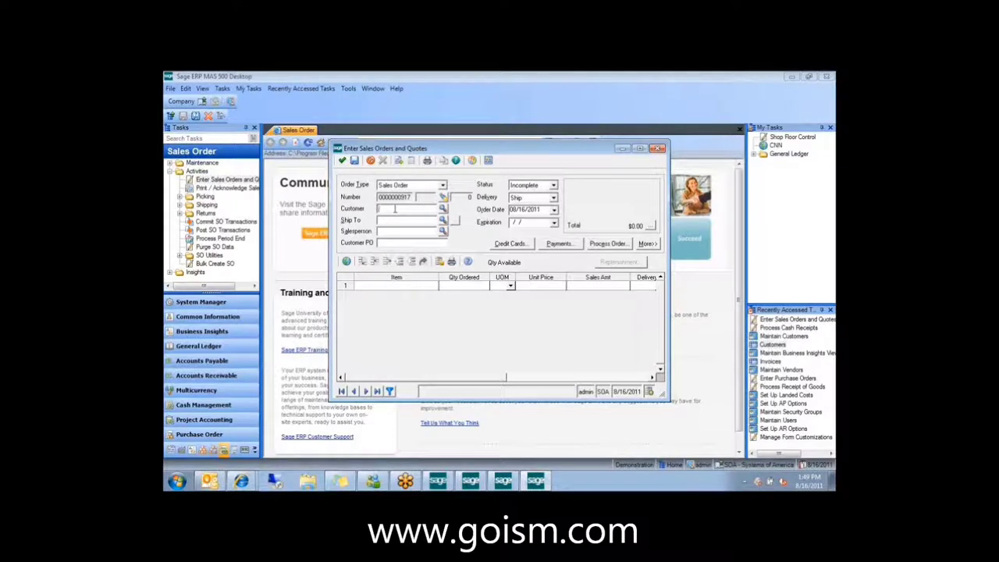
Enter Aldebaran, Inc. as the sales order's customer and add the Training item on the first line
{"action": "type", "text": "alle"}
{"action": "type", "text": "brn"}
{"action": "key", "text": "Tab"}
{"action": "left_click", "coordinate": [378, 287]}
{"action": "type", "text": "t"}
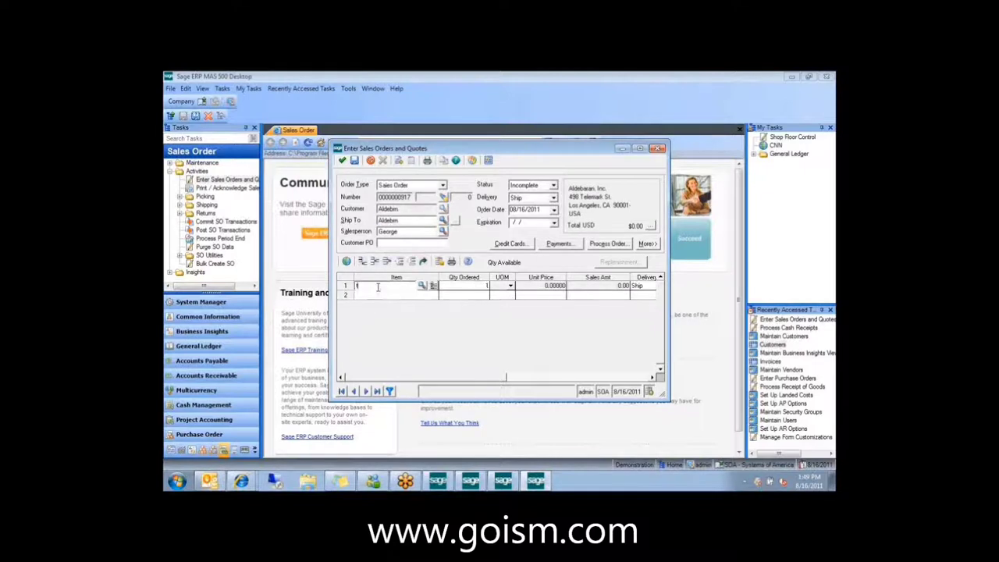
{"action": "type", "text": "raining"}
{"action": "key", "text": "Tab"}
Try to save the sales order with a quantity of -1 on the Training line, then close order entry
{"action": "left_click", "coordinate": [485, 285]}
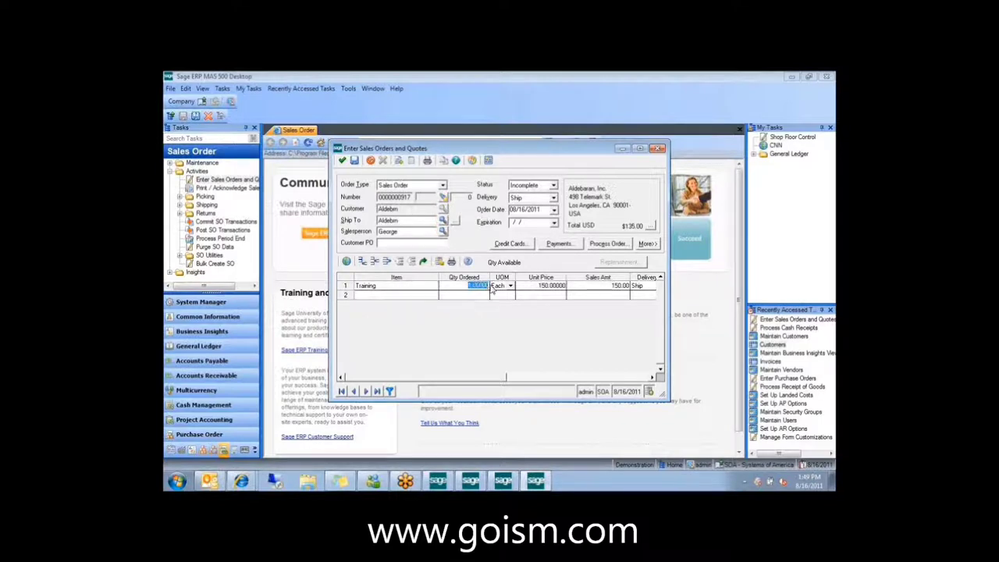
{"action": "key", "text": "Home"}
{"action": "type", "text": "-"}
{"action": "key", "text": "Tab"}
{"action": "key", "text": "Tab"}
{"action": "left_click", "coordinate": [342, 162]}
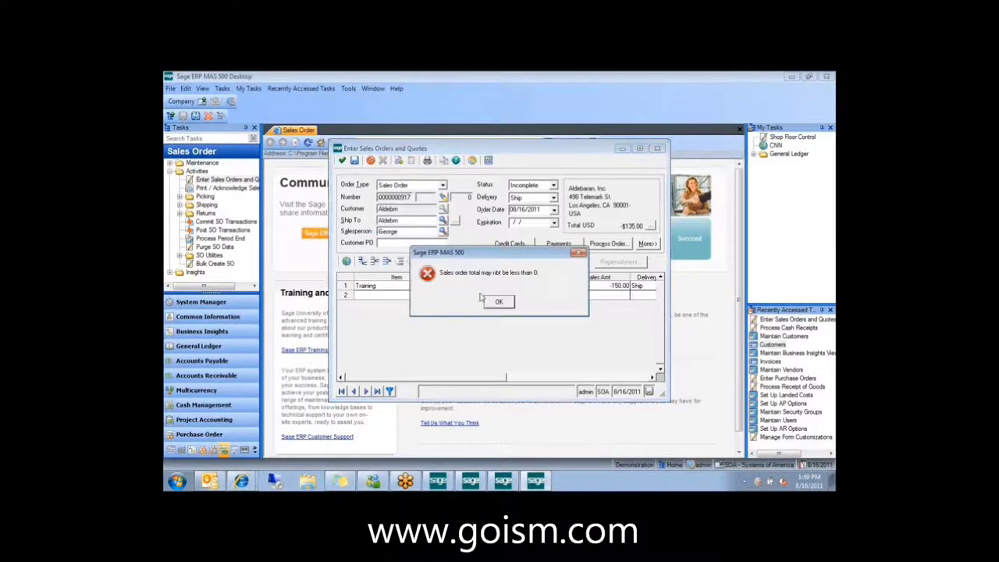
{"action": "left_click", "coordinate": [498, 303]}
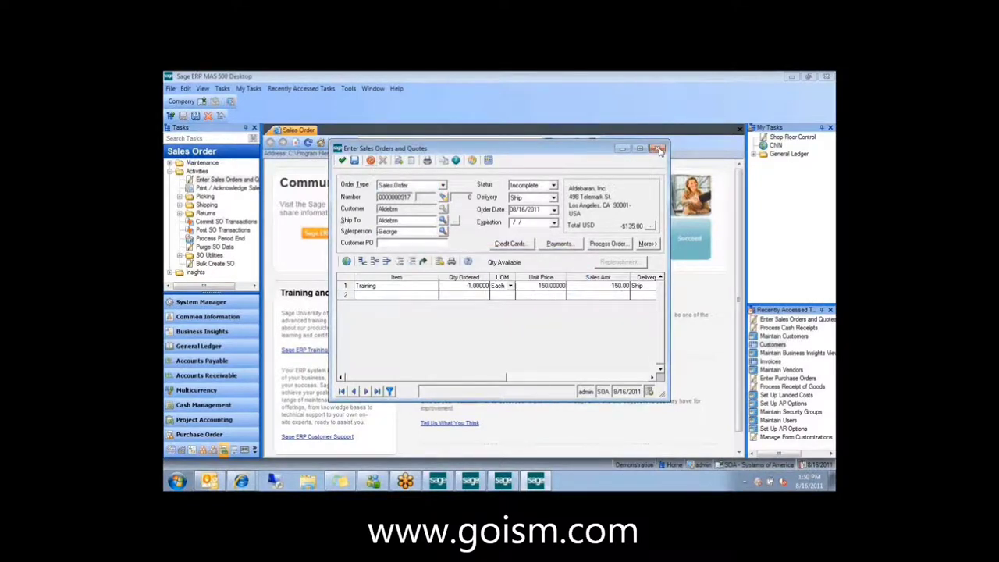
{"action": "left_click", "coordinate": [658, 149]}
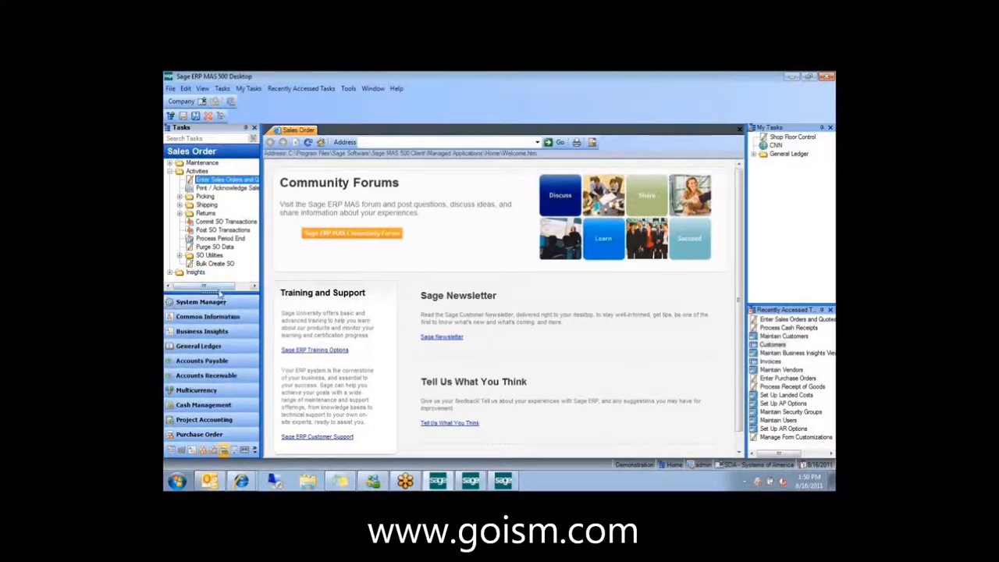
Open Maintain Inventory from the Inventory Management module's Maintenance tasks
{"action": "left_click_drag", "start_coordinate": [214, 275], "coordinate": [214, 231]}
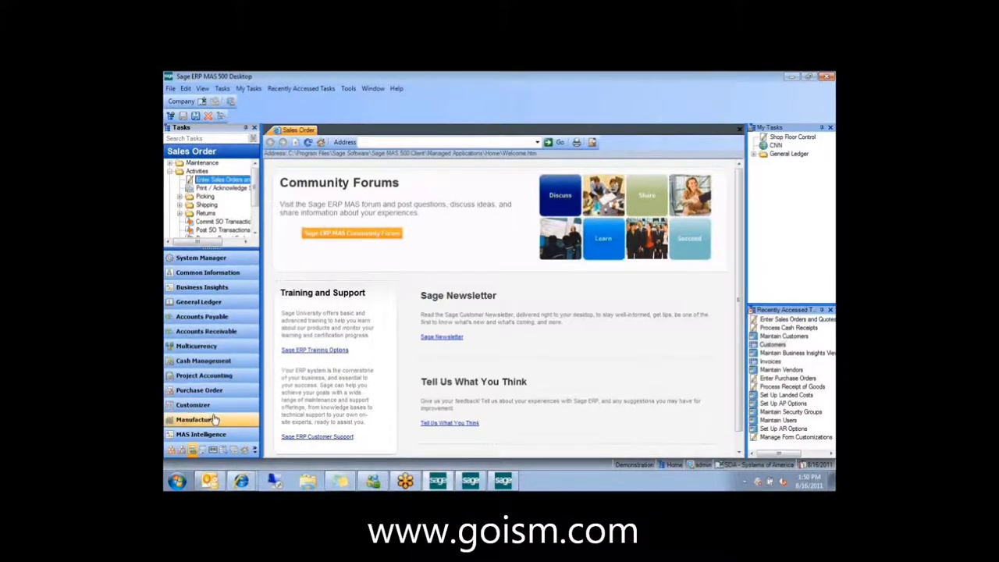
{"action": "left_click", "coordinate": [170, 450]}
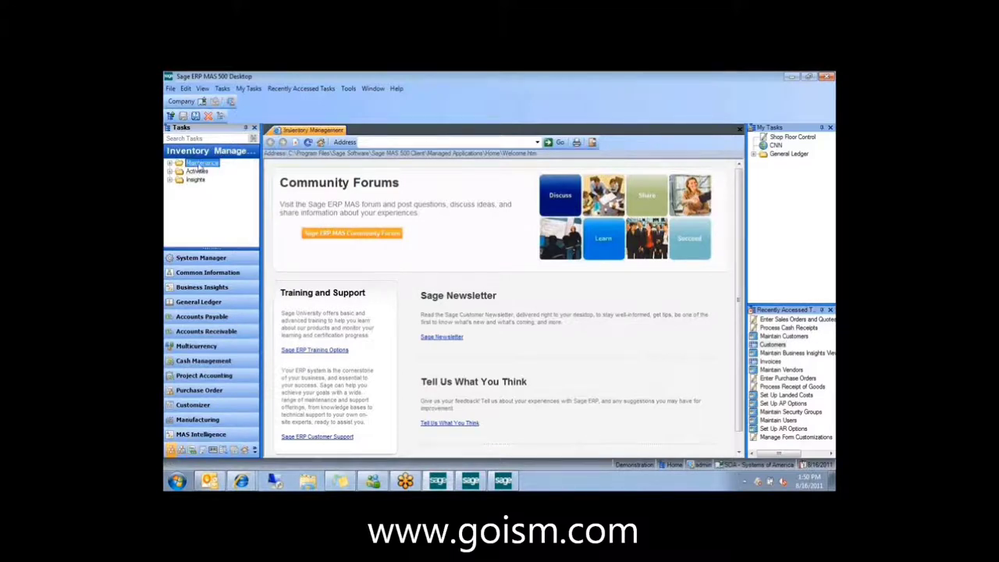
{"action": "double_click", "coordinate": [199, 165]}
{"action": "left_click", "coordinate": [220, 188]}
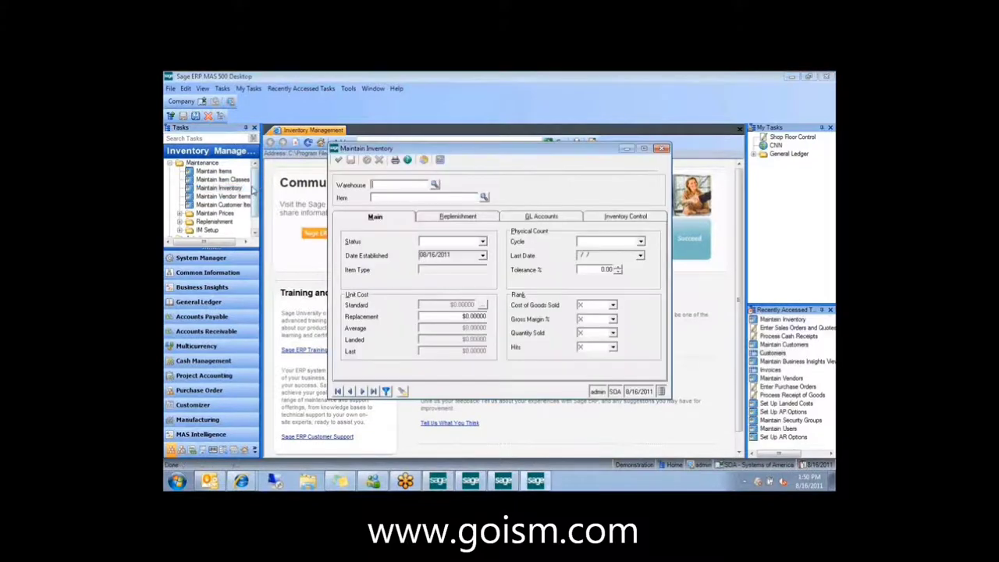
Load item 1.44 Floppy for the Rialto warehouse and show its replenishment settings
{"action": "type", "text": "Rialto"}
{"action": "key", "text": "Tab"}
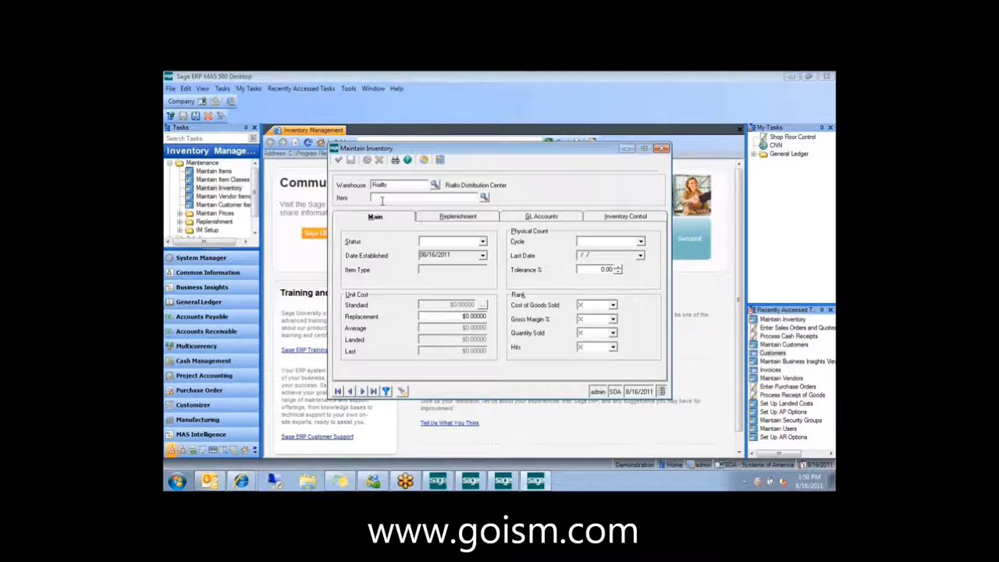
{"action": "type", "text": "1-4"}
{"action": "type", "text": "floor"}
{"action": "key", "text": "Tab"}
{"action": "left_click", "coordinate": [458, 216]}
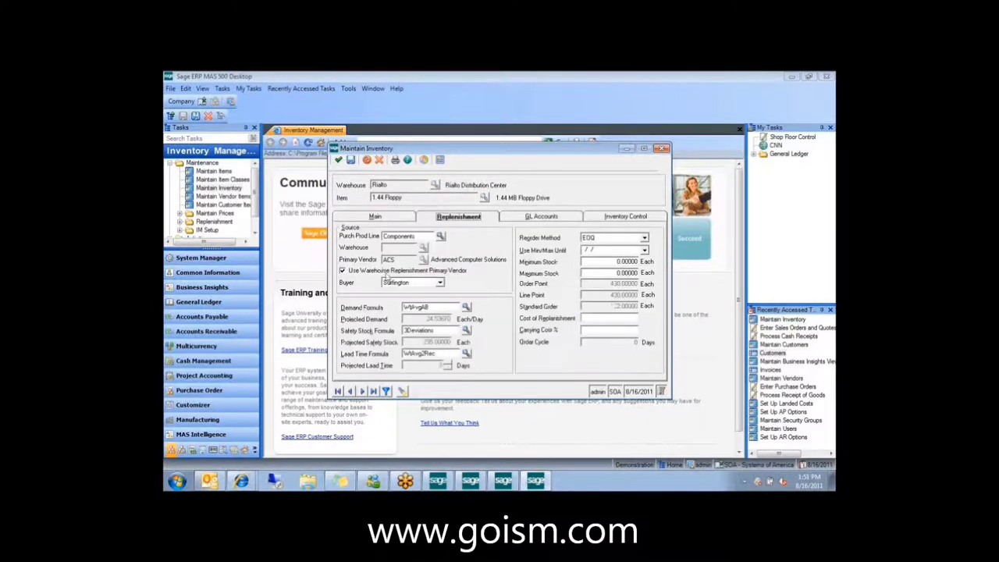
Turn off Use Warehouse Replenishment Primary Vendor, set the primary vendor to AdvCons, then save the inventory record and close Maintain Inventory
{"action": "left_click", "coordinate": [342, 270]}
{"action": "left_click", "coordinate": [342, 271]}
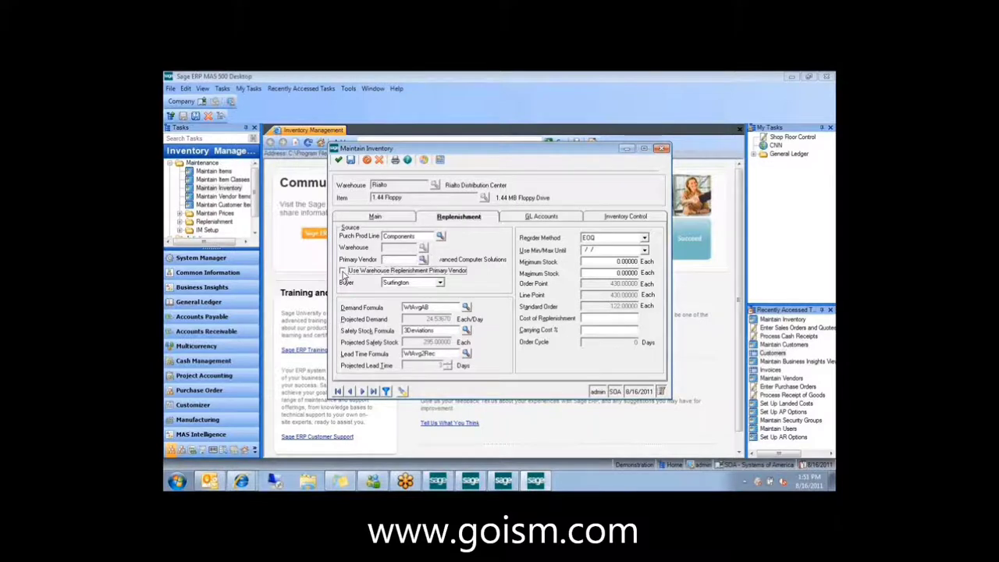
{"action": "left_click", "coordinate": [422, 260]}
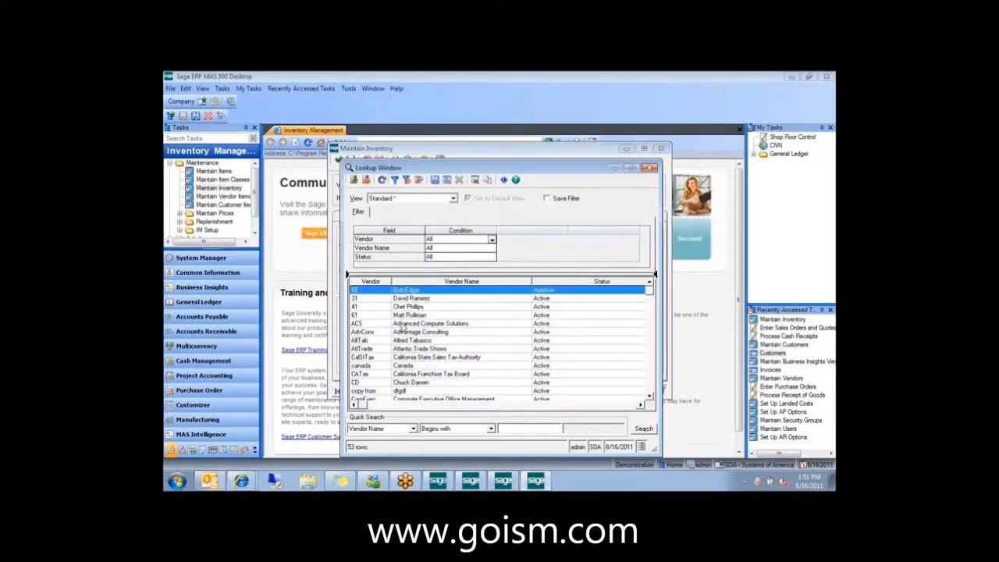
{"action": "left_click", "coordinate": [401, 333]}
{"action": "double_click", "coordinate": [400, 334]}
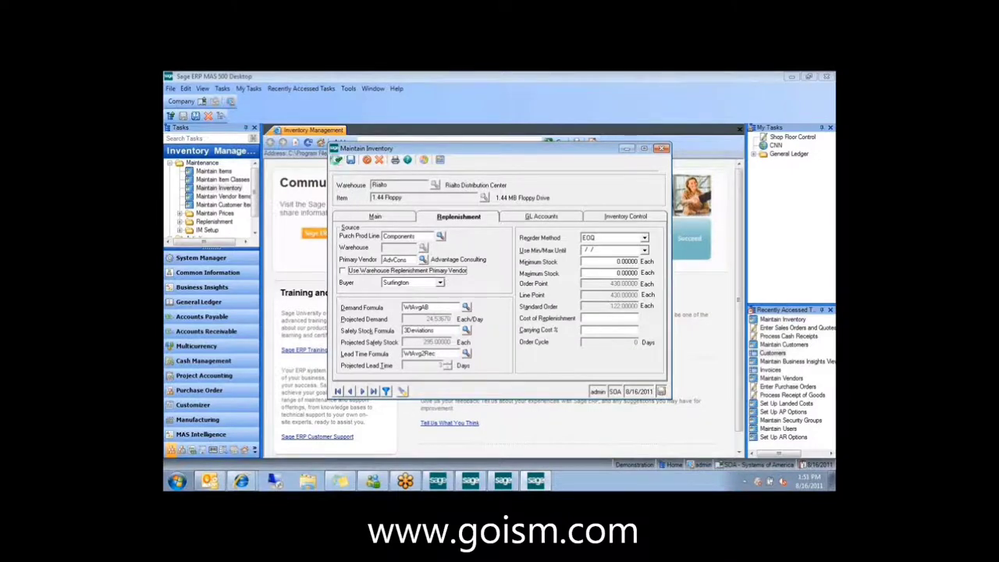
{"action": "left_click", "coordinate": [338, 159]}
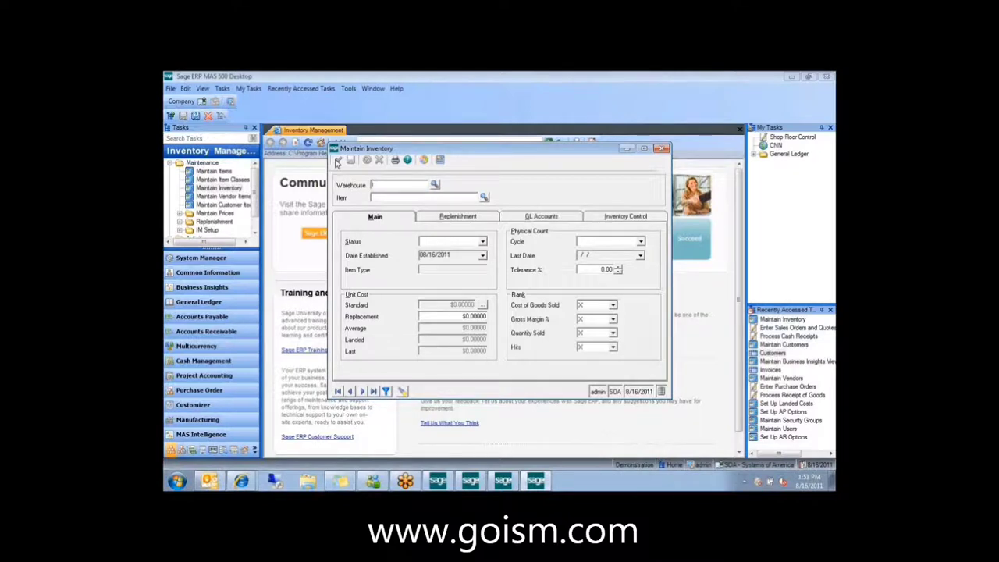
{"action": "left_click", "coordinate": [661, 147]}
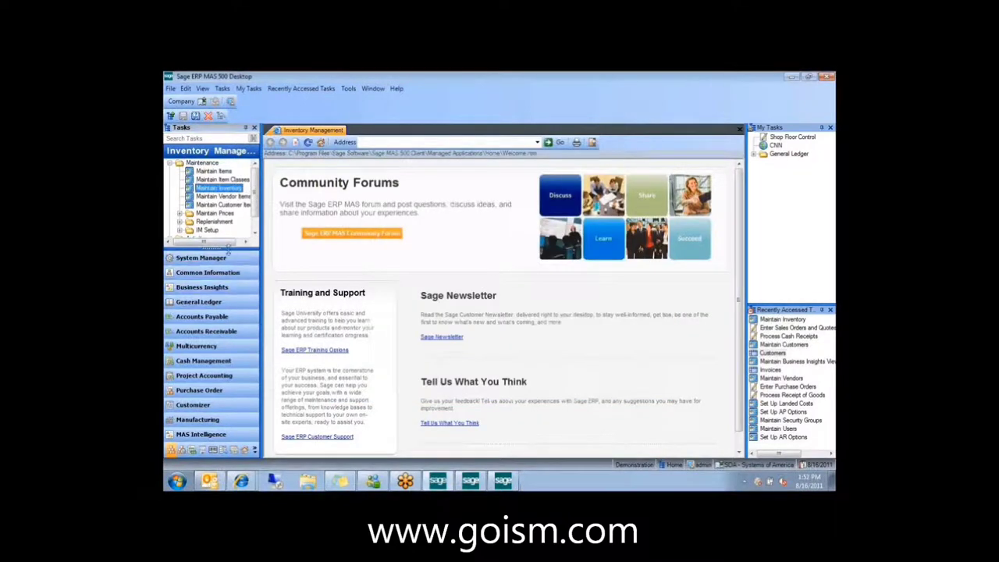
Open the Item UOM explorer from the Inventory Management insights, review its unit of measure columns, then close it
{"action": "left_click_drag", "start_coordinate": [231, 249], "coordinate": [178, 371]}
{"action": "left_click", "coordinate": [196, 248]}
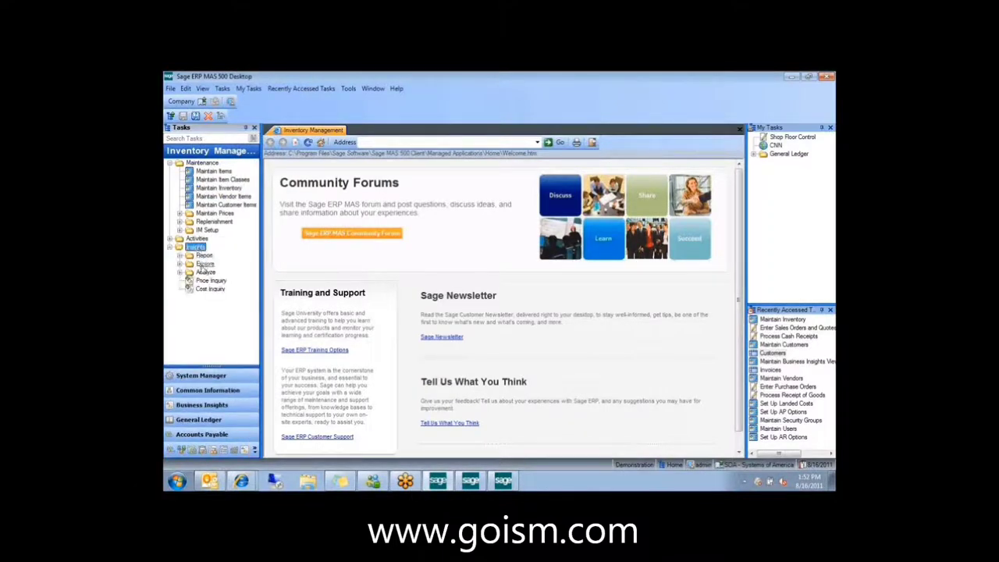
{"action": "double_click", "coordinate": [205, 264]}
{"action": "double_click", "coordinate": [216, 264]}
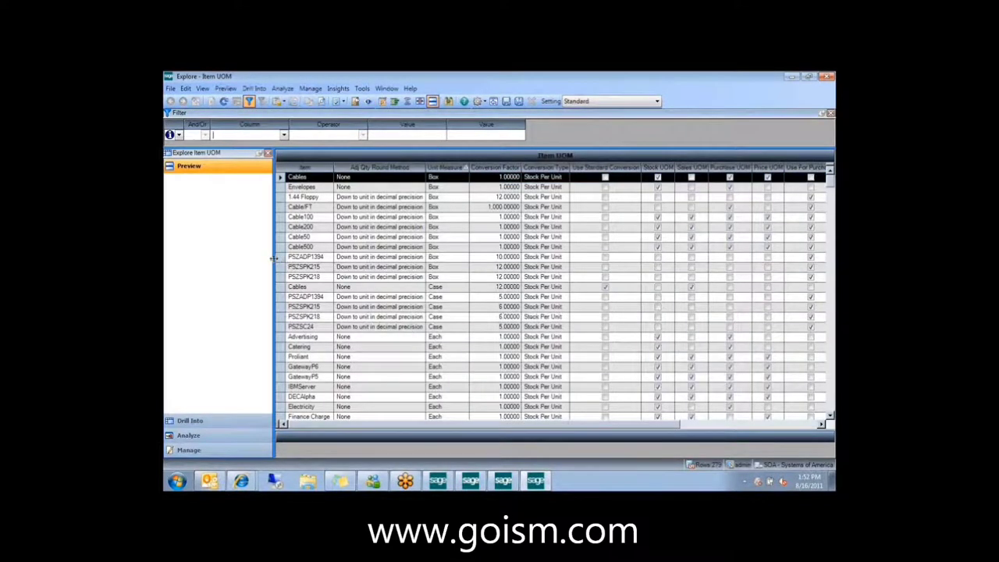
{"action": "left_click_drag", "start_coordinate": [273, 258], "coordinate": [258, 258]}
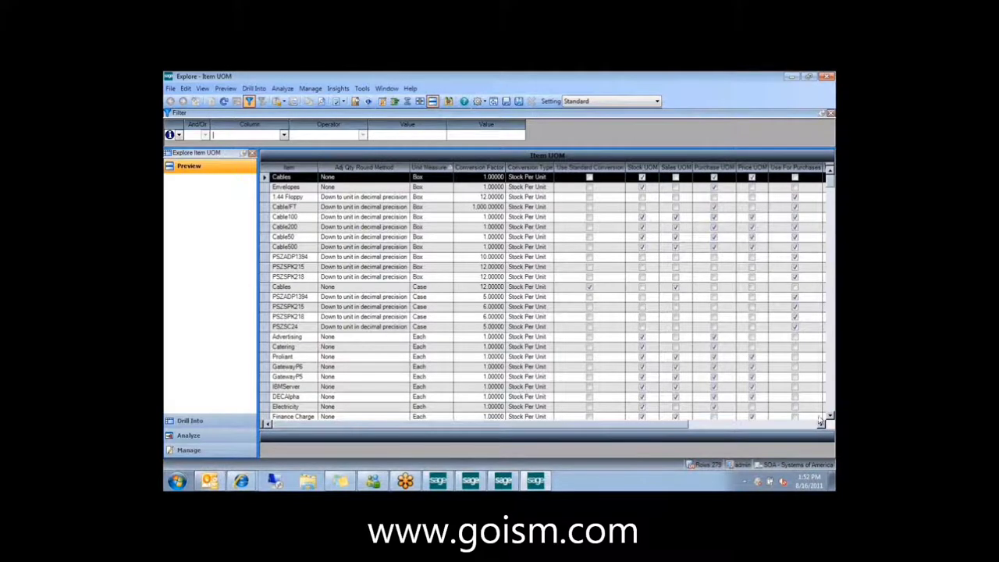
{"action": "left_click", "coordinate": [828, 77]}
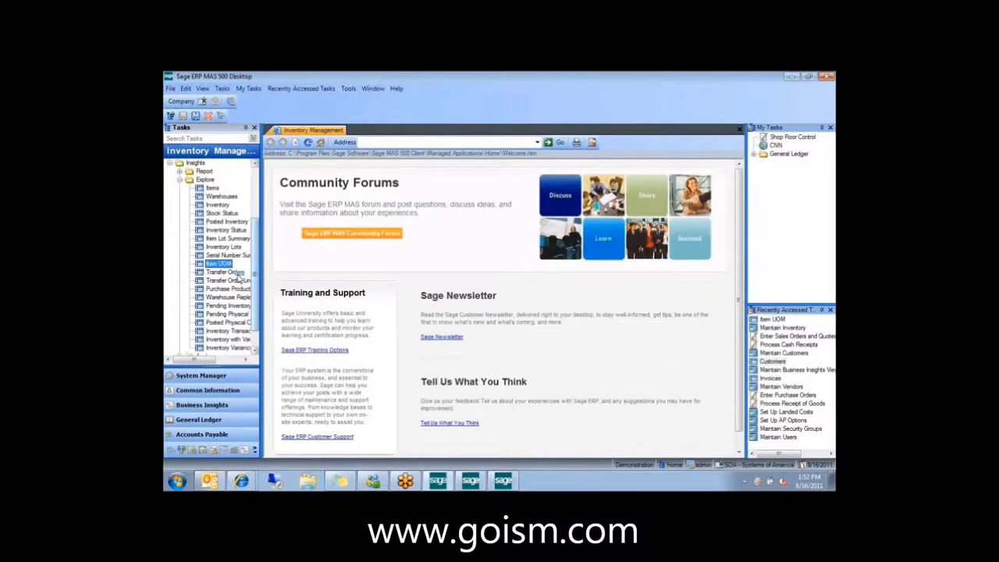
Open Set Up Landed Costs from IM Setup, review the Freight1 record's main, item and PO vendor settings, then close it
{"action": "left_click", "coordinate": [180, 181]}
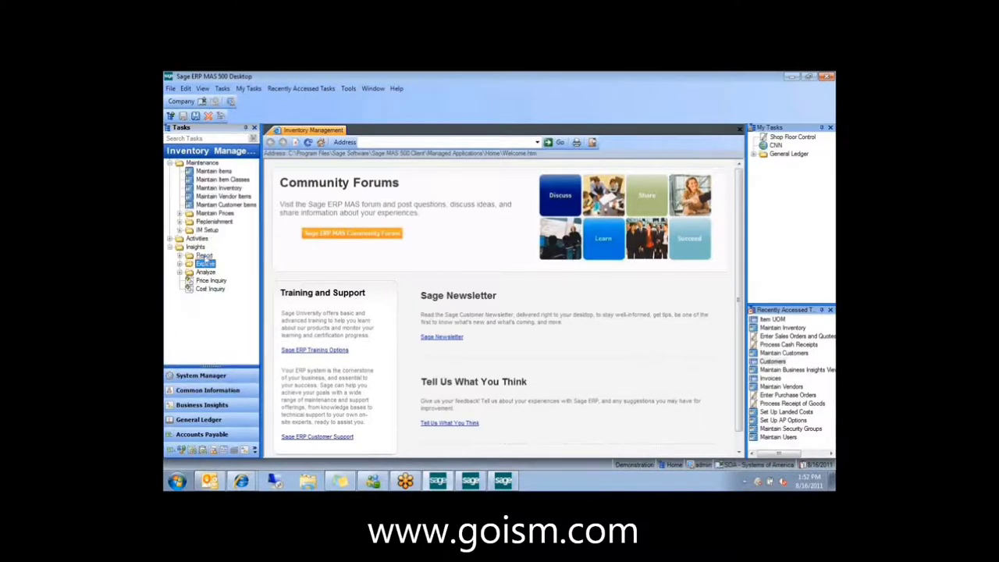
{"action": "double_click", "coordinate": [206, 232]}
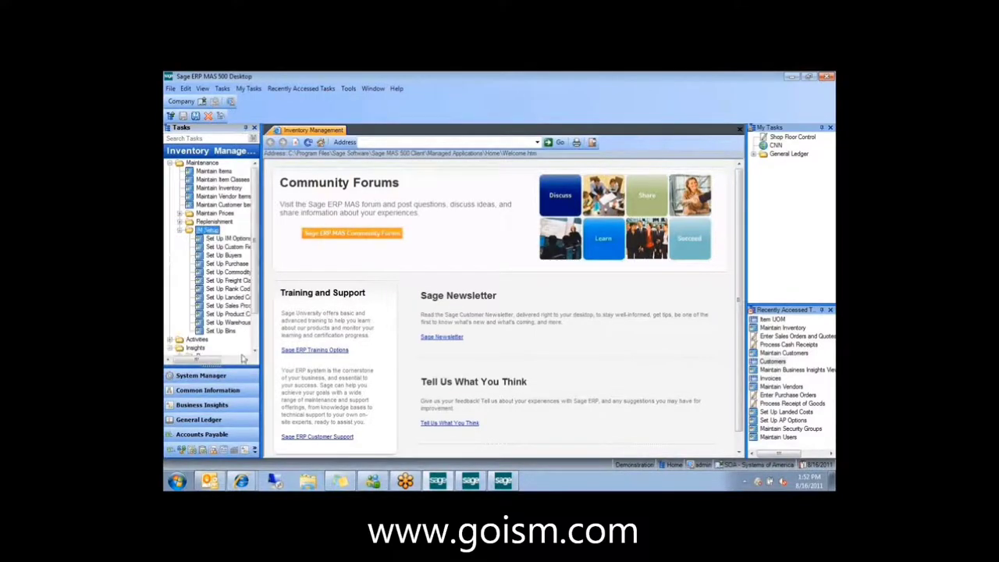
{"action": "double_click", "coordinate": [230, 298]}
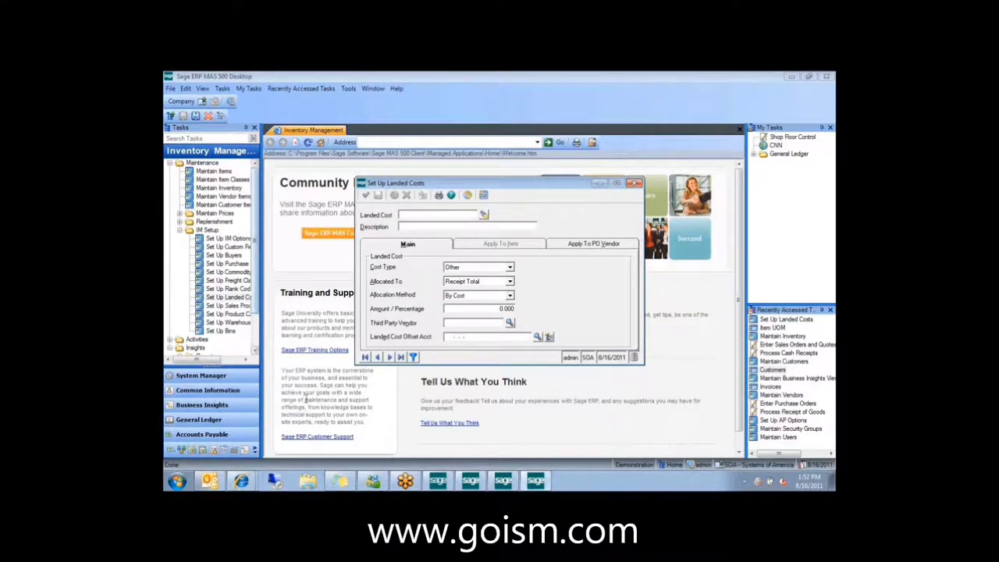
{"action": "left_click", "coordinate": [390, 356]}
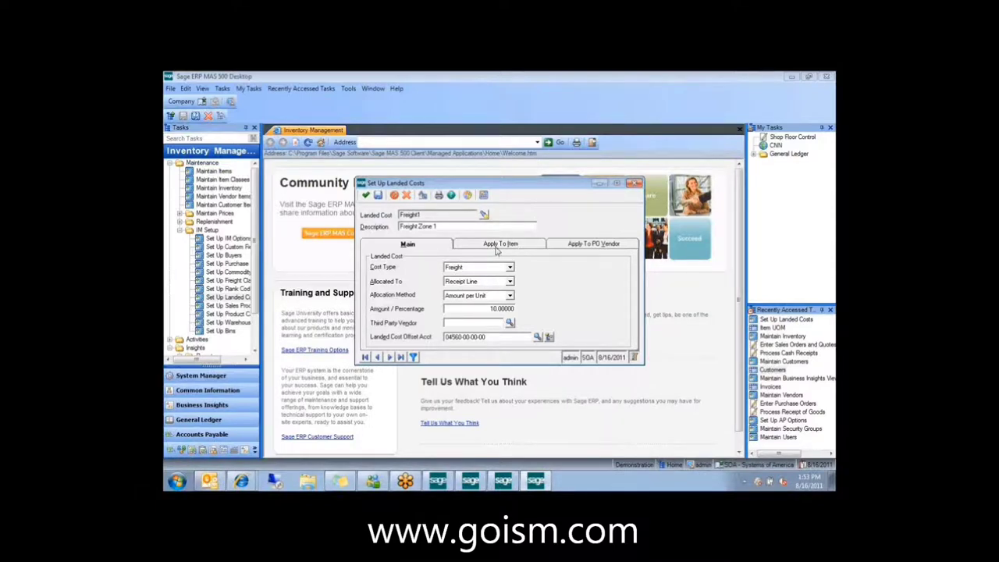
{"action": "left_click", "coordinate": [497, 246]}
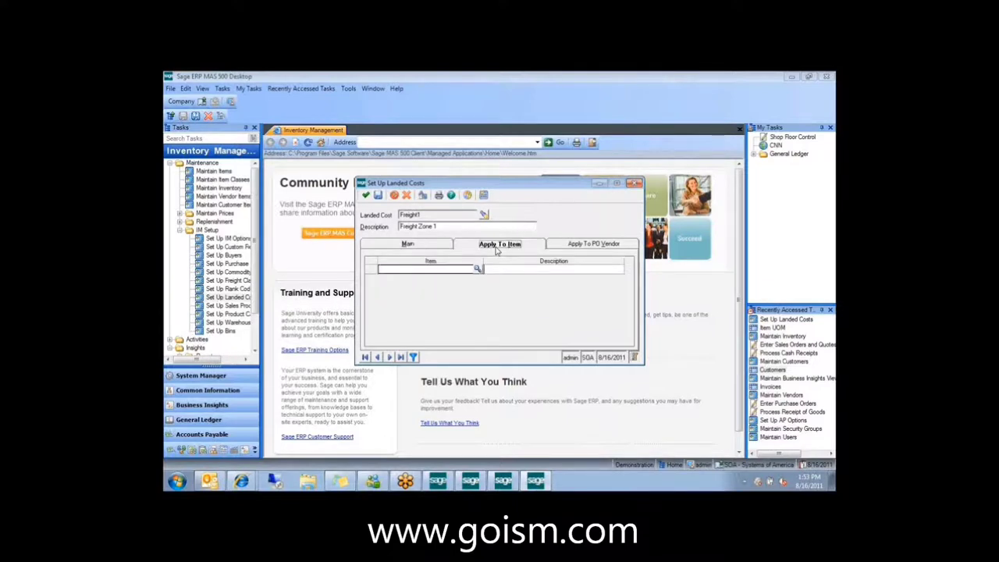
{"action": "left_click", "coordinate": [566, 246]}
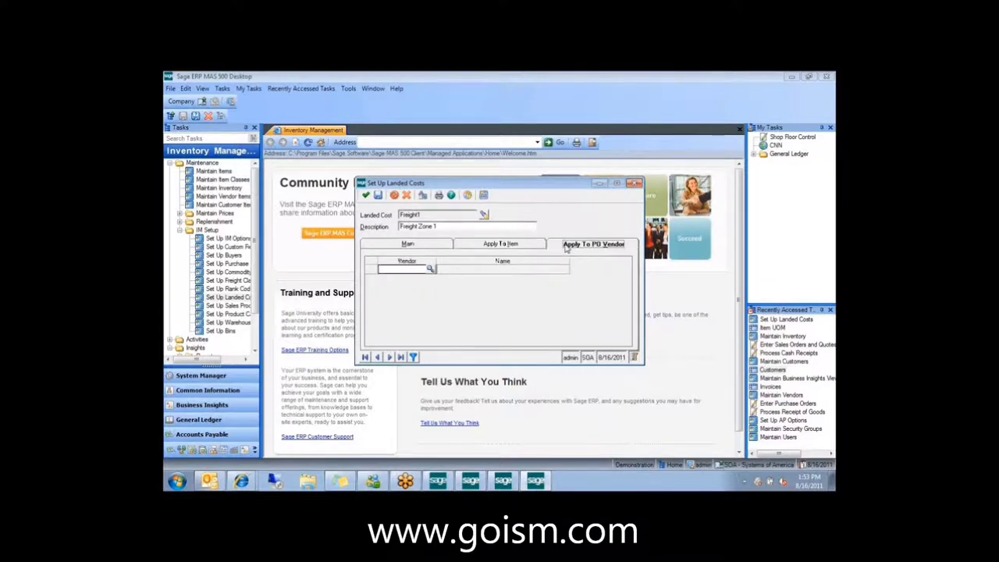
{"action": "left_click", "coordinate": [428, 246]}
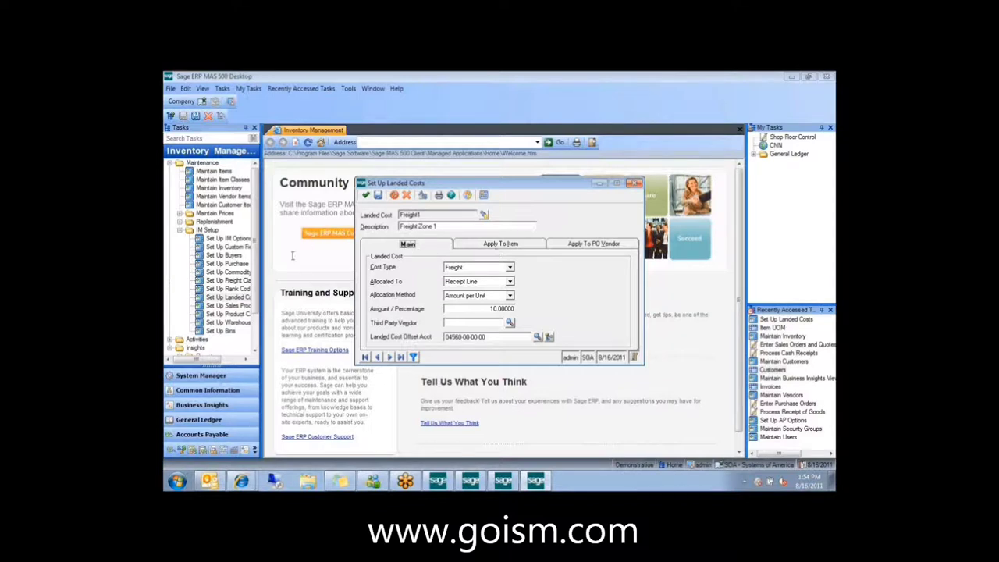
{"action": "key", "text": "Escape"}
Open Process Receipt of Goods from the recently accessed tasks, load batch 0000065 and open its receipt entry
{"action": "left_click", "coordinate": [180, 347]}
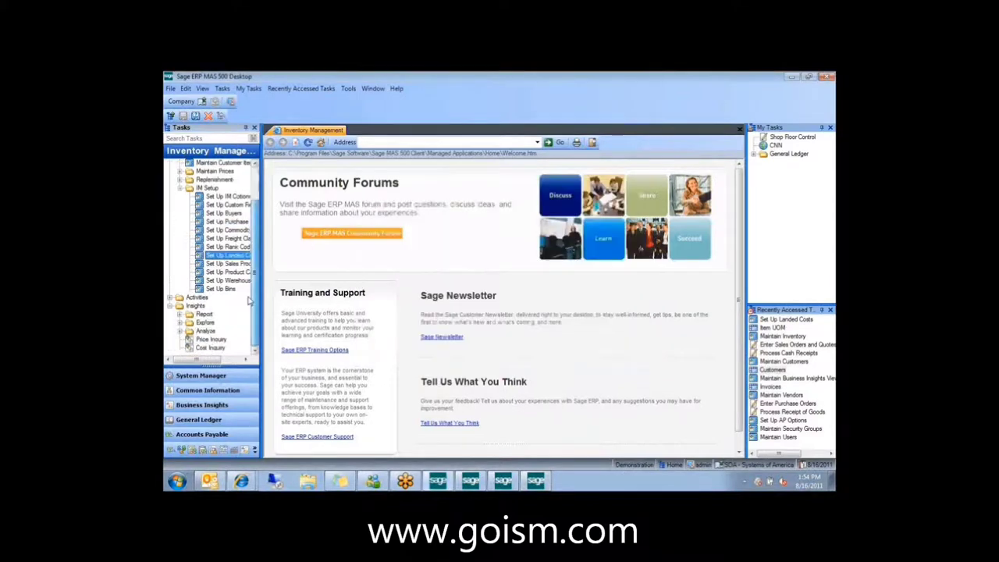
{"action": "left_click_drag", "start_coordinate": [211, 362], "coordinate": [217, 309]}
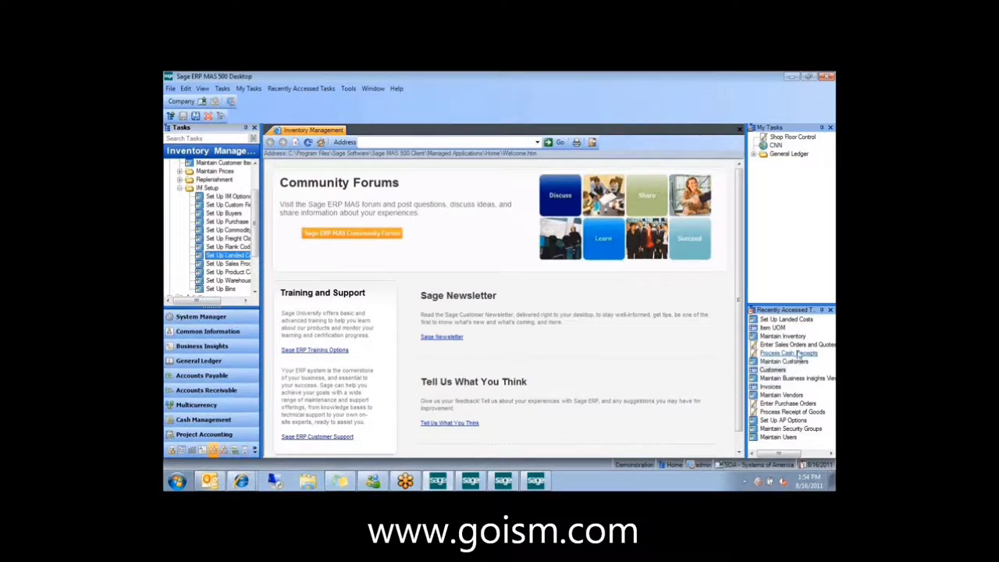
{"action": "left_click", "coordinate": [795, 412]}
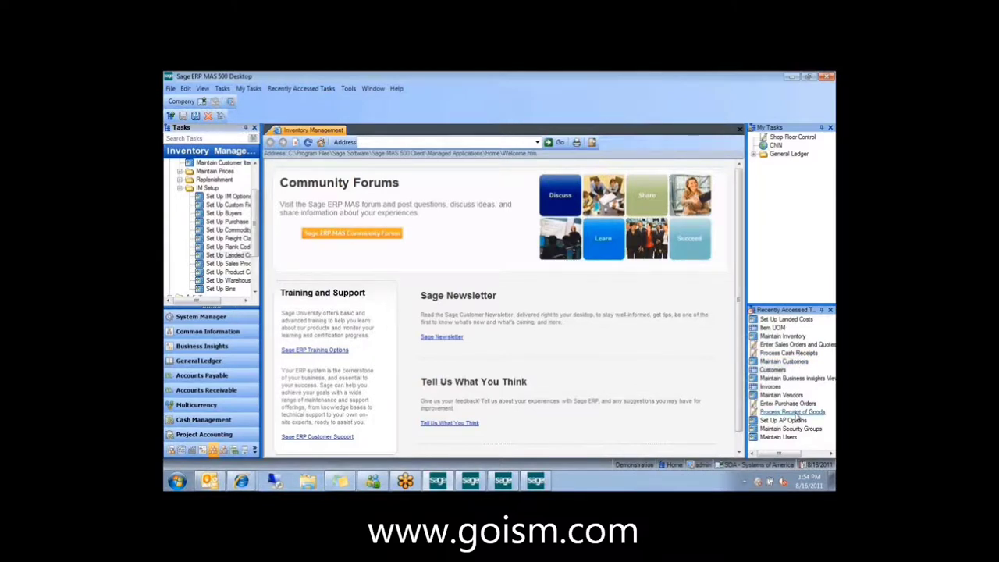
{"action": "left_click", "coordinate": [796, 413]}
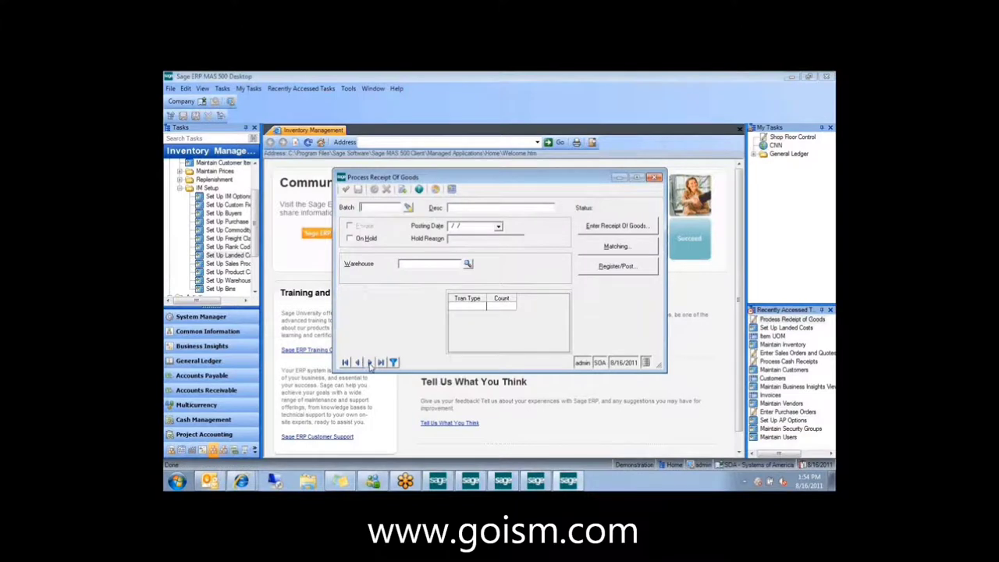
{"action": "left_click", "coordinate": [370, 363]}
{"action": "left_click", "coordinate": [611, 227]}
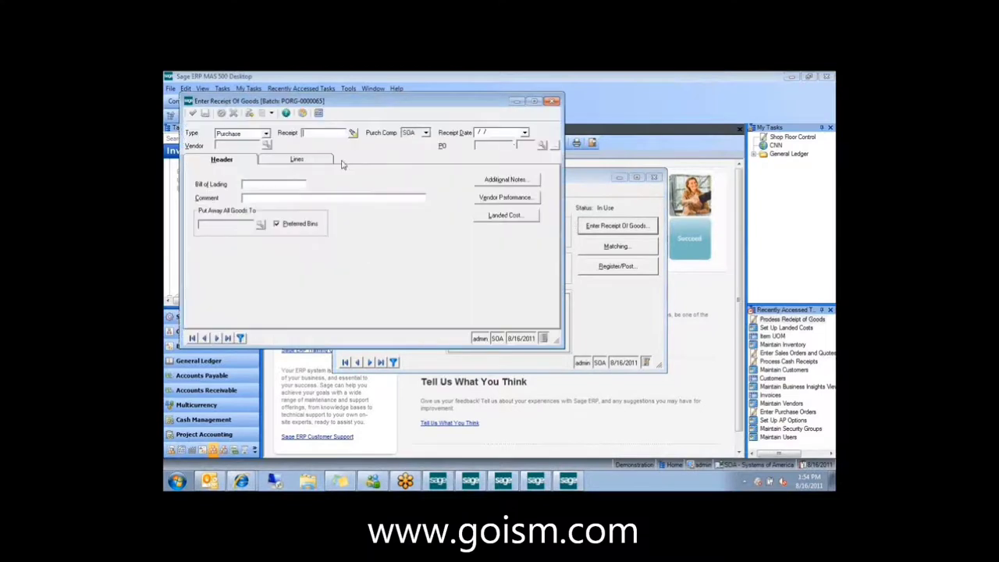
{"action": "left_click", "coordinate": [313, 160]}
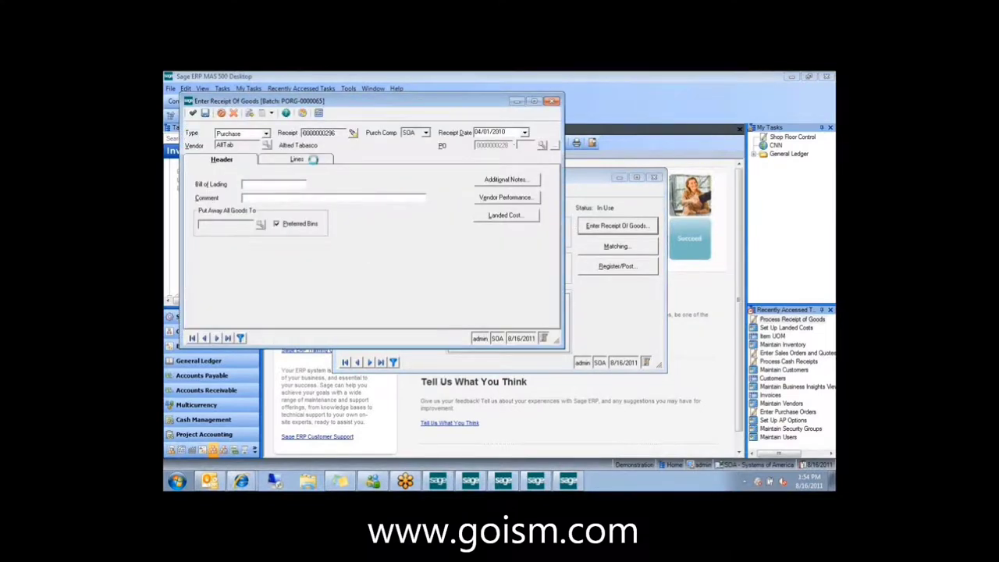
{"action": "left_click", "coordinate": [244, 161]}
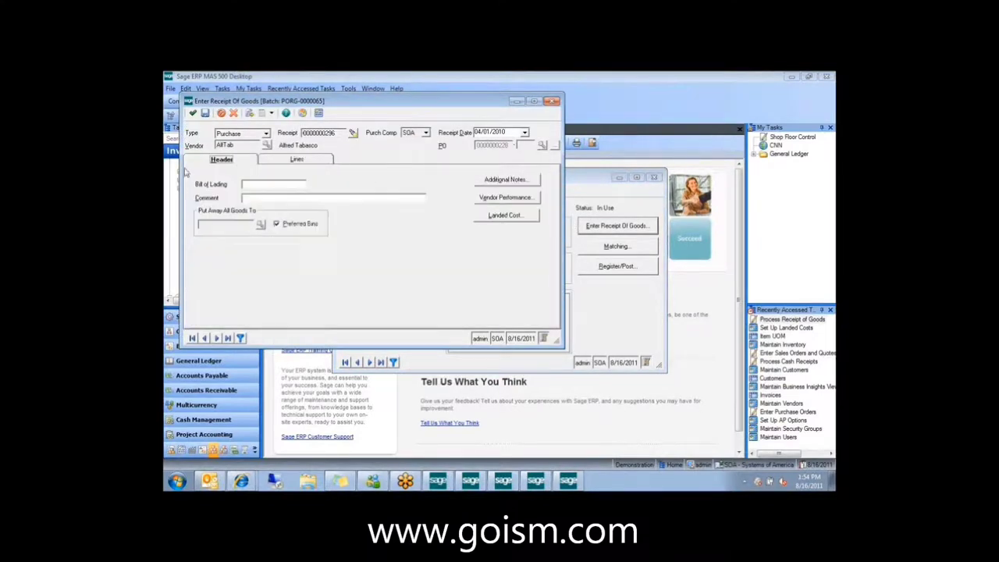
{"action": "left_click", "coordinate": [506, 215]}
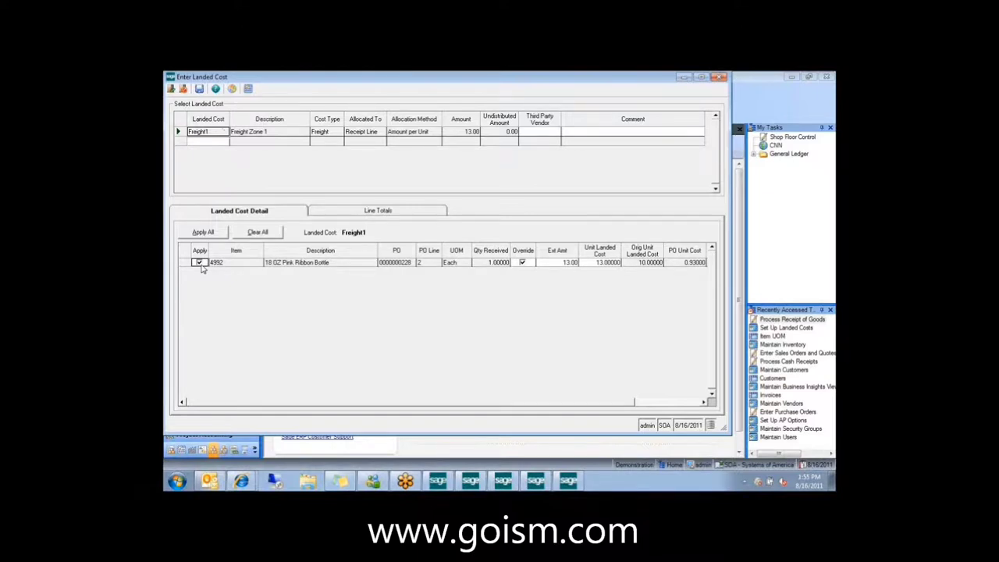
Toggle the landed cost override on the 18 OZ Pink Ribbon Bottle line, check its extended amount, and accept the landed costs
{"action": "left_click", "coordinate": [522, 263]}
{"action": "left_click", "coordinate": [522, 263]}
{"action": "left_click", "coordinate": [559, 263]}
{"action": "key", "text": "Tab"}
{"action": "left_click", "coordinate": [171, 91]}
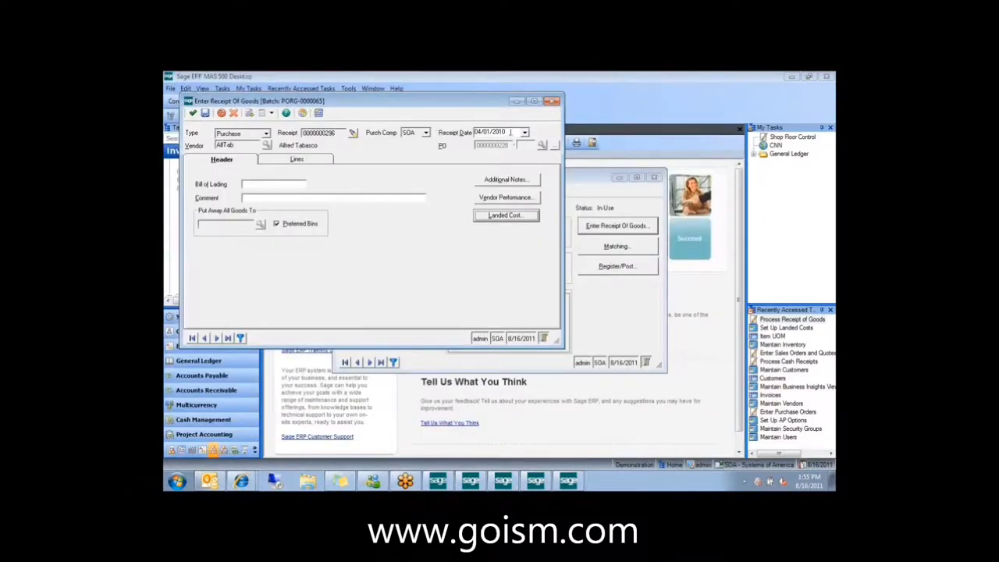
Save the receipt, then close Enter Receipt of Goods and Process Receipt of Goods
{"action": "left_click", "coordinate": [195, 114]}
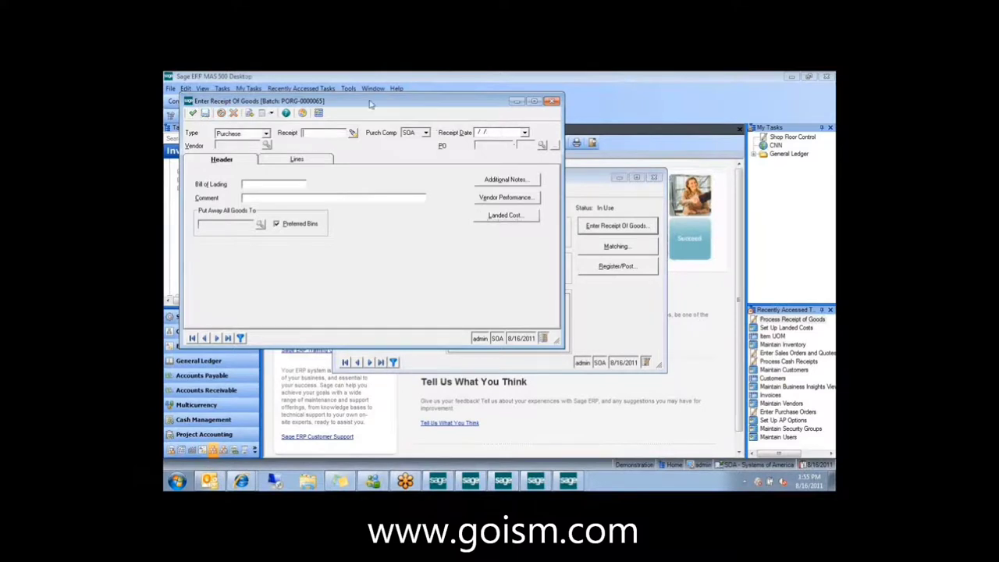
{"action": "left_click", "coordinate": [552, 101]}
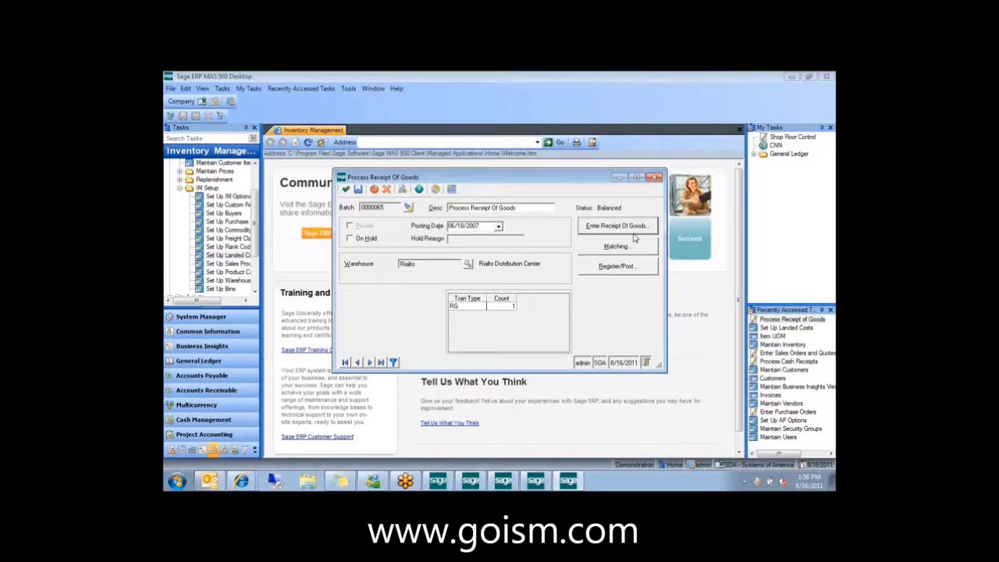
{"action": "left_click", "coordinate": [652, 179]}
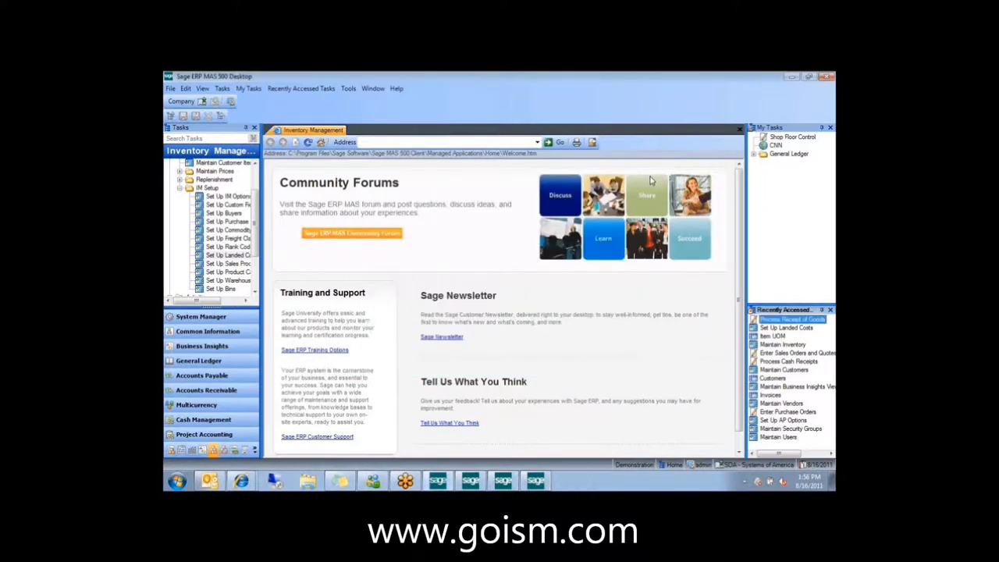